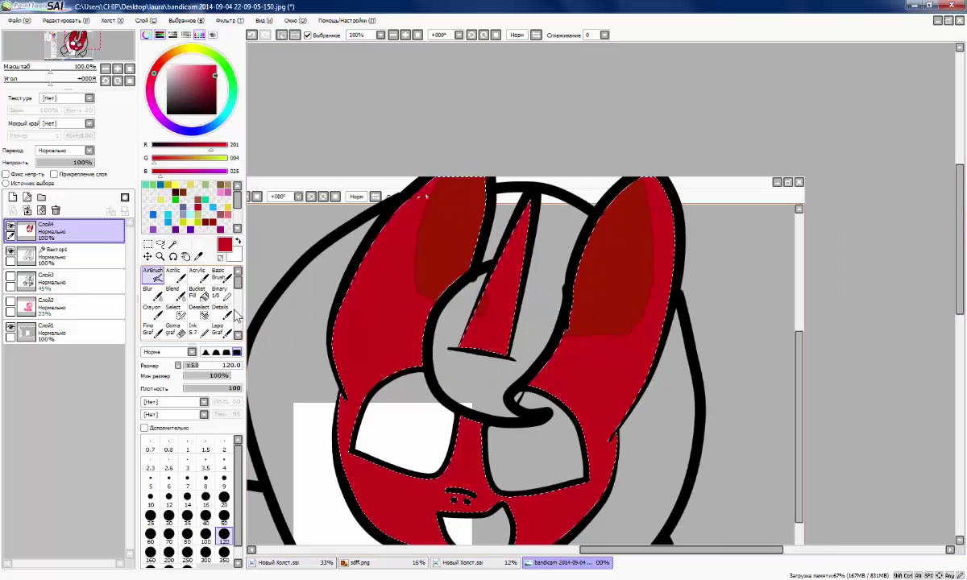
Soften the edges of the darker shading on both ears with the Blur brush at size 350
{"action": "left_click", "coordinate": [152, 294]}
{"action": "left_click", "coordinate": [224, 557]}
{"action": "left_click_drag", "start_coordinate": [429, 216], "coordinate": [455, 282]}
{"action": "left_click_drag", "start_coordinate": [685, 209], "coordinate": [636, 323]}
{"action": "scroll", "coordinate": [471, 235], "scroll_direction": "down", "scroll_amount": 4}
{"action": "scroll", "coordinate": [475, 237], "scroll_direction": "up", "scroll_amount": 6}
Paint dark red stripes across the horn with the AirBrush at size 20
{"action": "left_click", "coordinate": [152, 275]}
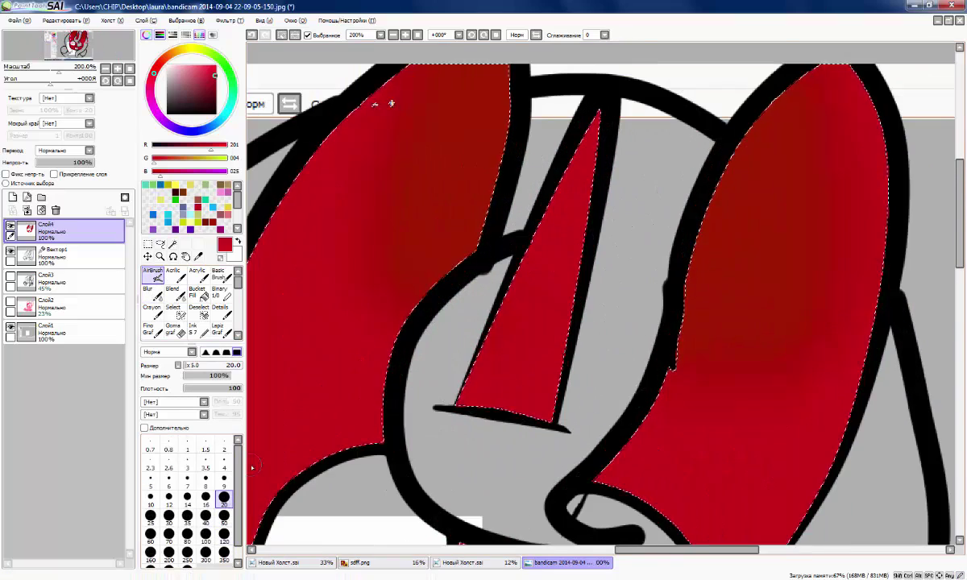
{"action": "scroll", "coordinate": [570, 381], "scroll_direction": "up", "scroll_amount": 2}
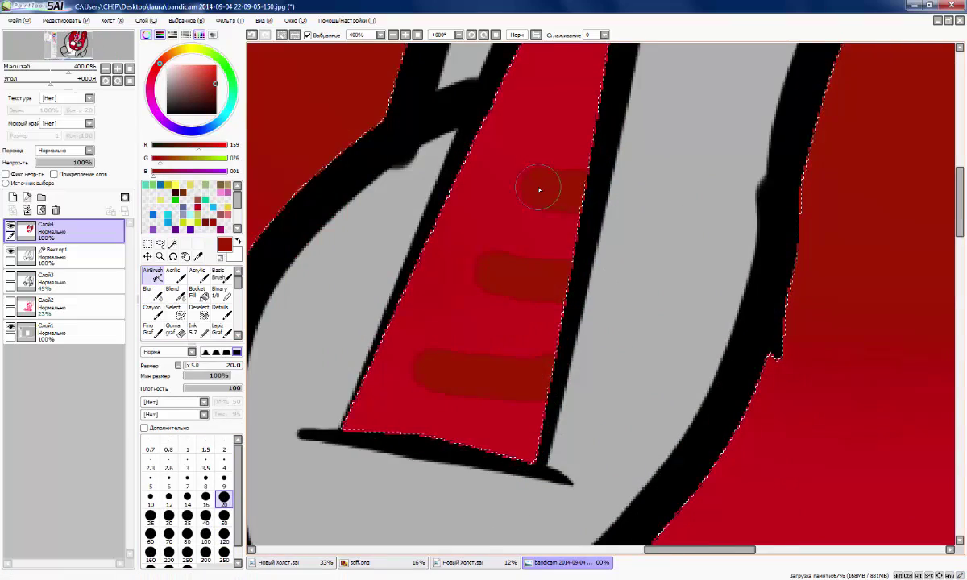
{"action": "scroll", "coordinate": [539, 189], "scroll_direction": "down", "scroll_amount": 5}
{"action": "scroll", "coordinate": [556, 242], "scroll_direction": "up", "scroll_amount": 4}
{"action": "left_click_drag", "start_coordinate": [559, 250], "coordinate": [535, 247]}
{"action": "mouse_move", "coordinate": [577, 169]}
{"action": "left_mouse_down"}
{"action": "mouse_move", "coordinate": [563, 166]}
{"action": "mouse_move", "coordinate": [486, 312]}
{"action": "left_mouse_up"}
{"action": "scroll", "coordinate": [563, 166], "scroll_direction": "down", "scroll_amount": 2}
Blend the horn's dark stripes into the base red with the Blur brush at size 50
{"action": "left_click", "coordinate": [152, 294]}
{"action": "scroll", "coordinate": [516, 242], "scroll_direction": "up", "scroll_amount": 1}
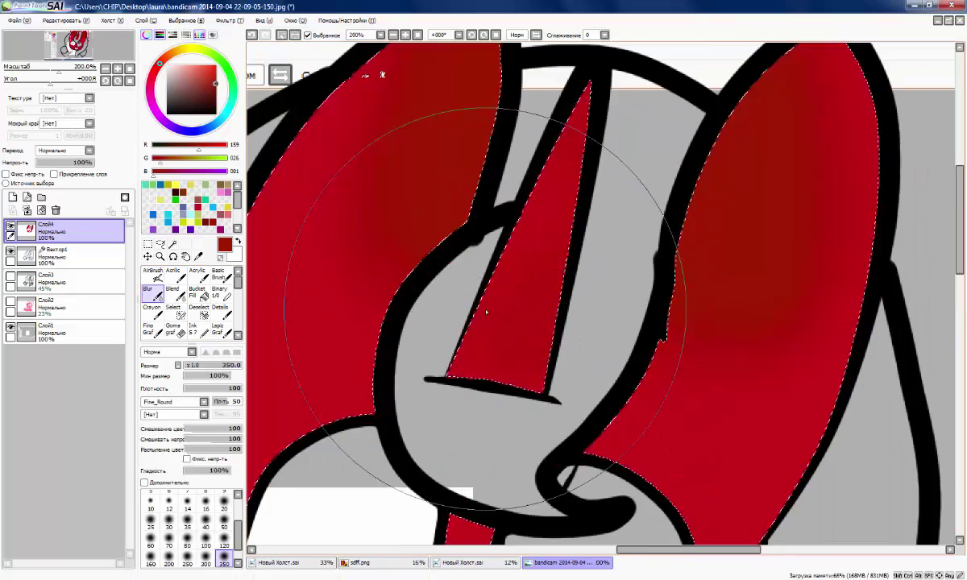
{"action": "scroll", "coordinate": [525, 237], "scroll_direction": "down", "scroll_amount": 4}
{"action": "scroll", "coordinate": [486, 209], "scroll_direction": "up", "scroll_amount": 4}
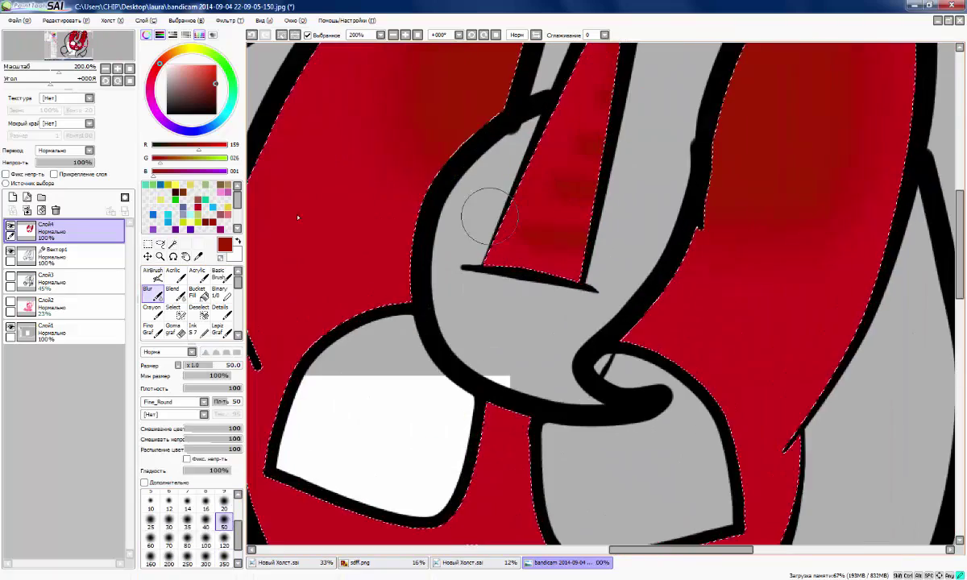
{"action": "scroll", "coordinate": [310, 353], "scroll_direction": "down", "scroll_amount": 3}
{"action": "scroll", "coordinate": [311, 353], "scroll_direction": "up", "scroll_amount": 1}
{"action": "scroll", "coordinate": [310, 353], "scroll_direction": "up", "scroll_amount": 3}
Airbrush deeper red shadows (RGB 123, 20, 2) around the forelock on the ears and forehead at size 35
{"action": "left_click", "coordinate": [152, 274]}
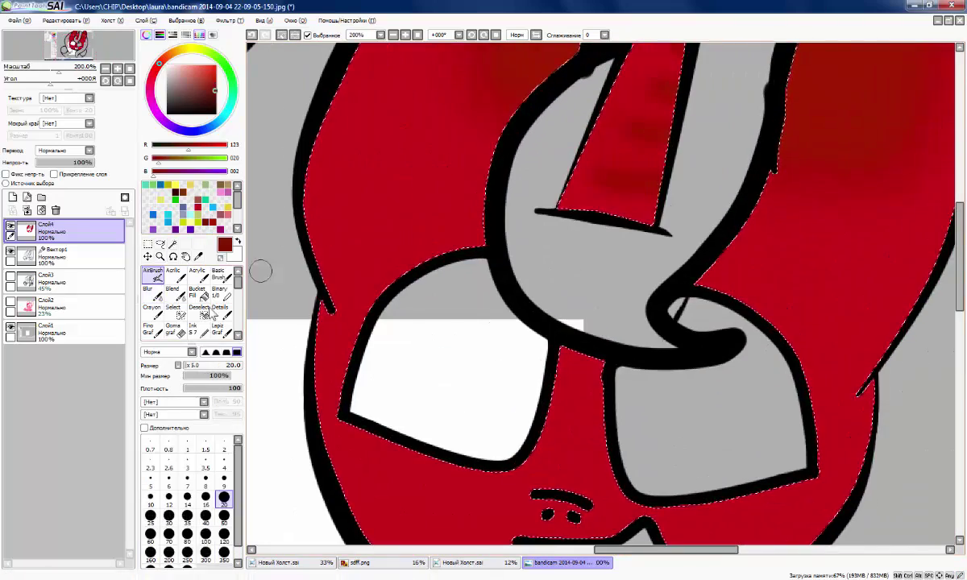
{"action": "scroll", "coordinate": [624, 359], "scroll_direction": "down", "scroll_amount": 2}
{"action": "scroll", "coordinate": [672, 326], "scroll_direction": "up", "scroll_amount": 2}
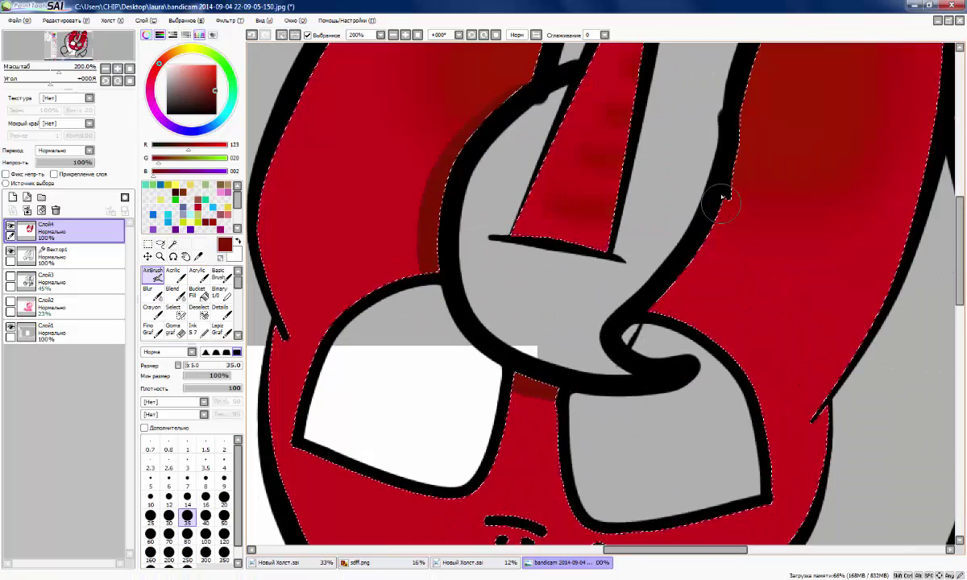
{"action": "scroll", "coordinate": [710, 194], "scroll_direction": "up", "scroll_amount": 1}
{"action": "left_click_drag", "start_coordinate": [722, 194], "coordinate": [628, 339]}
{"action": "scroll", "coordinate": [626, 342], "scroll_direction": "down", "scroll_amount": 4}
Soften the shadows around the forelock with the Blur brush at size 50
{"action": "left_click", "coordinate": [153, 293]}
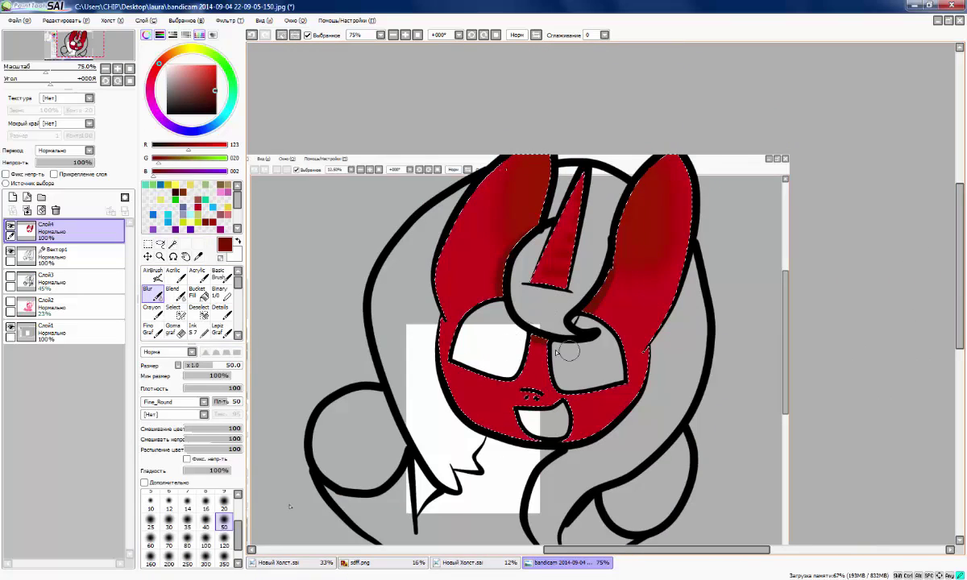
{"action": "scroll", "coordinate": [593, 278], "scroll_direction": "up", "scroll_amount": 2}
{"action": "scroll", "coordinate": [514, 324], "scroll_direction": "down", "scroll_amount": 4}
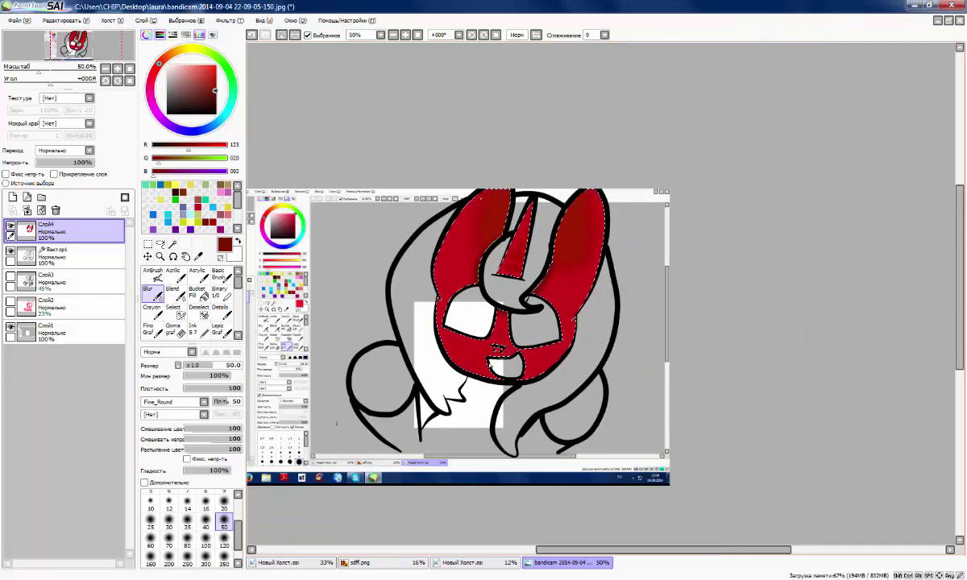
{"action": "scroll", "coordinate": [500, 395], "scroll_direction": "up", "scroll_amount": 3}
Add small dark shadows where the ears meet the head and blur them at size 50
{"action": "left_click", "coordinate": [152, 276]}
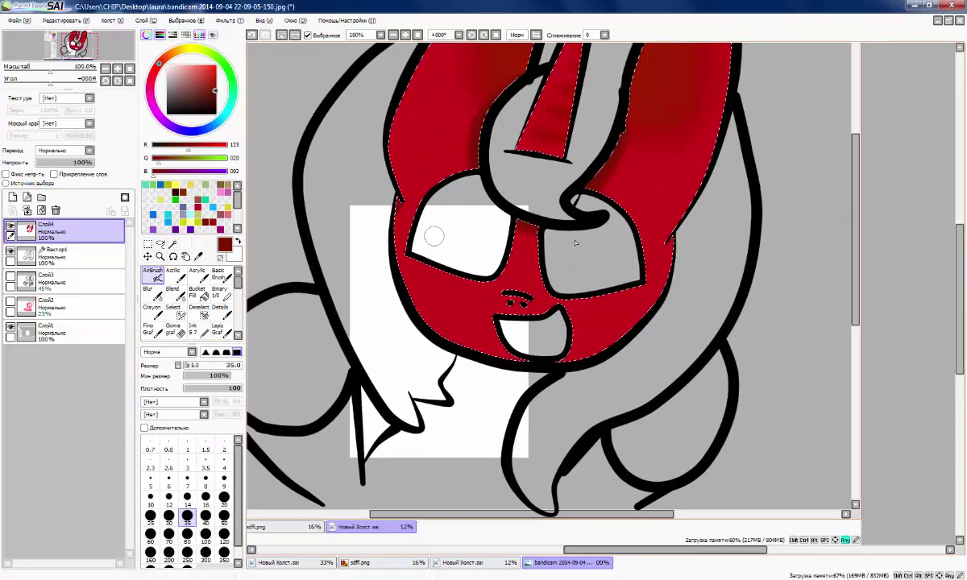
{"action": "key", "text": "b"}
{"action": "scroll", "coordinate": [661, 243], "scroll_direction": "down", "scroll_amount": 2}
{"action": "scroll", "coordinate": [605, 266], "scroll_direction": "up", "scroll_amount": 4}
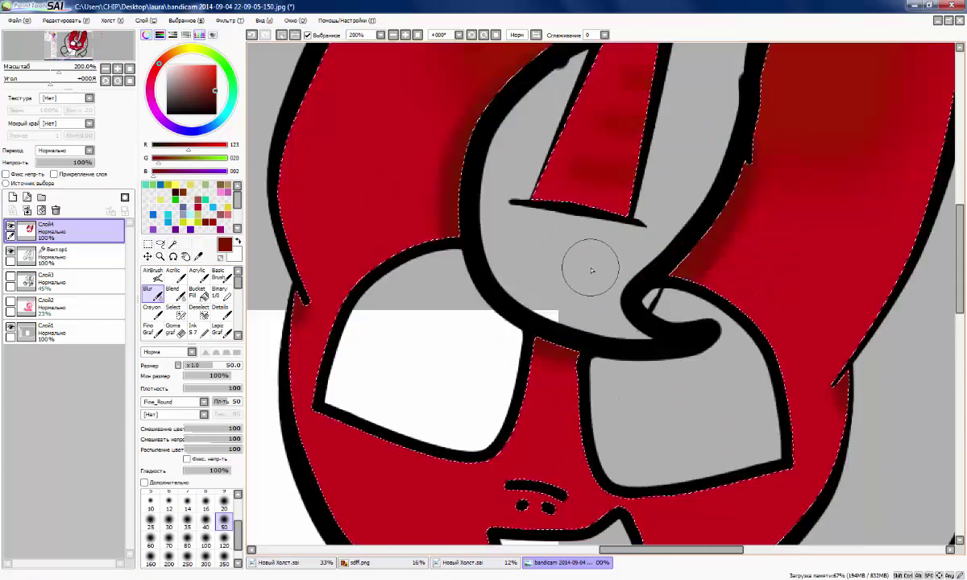
{"action": "scroll", "coordinate": [593, 270], "scroll_direction": "down", "scroll_amount": 3}
{"action": "scroll", "coordinate": [548, 298], "scroll_direction": "up", "scroll_amount": 3}
Airbrush a dark red shadow along the left cheek and chin at size 35, and blur it at size 100
{"action": "key", "text": "b"}
{"action": "left_click_drag", "start_coordinate": [535, 257], "coordinate": [449, 160]}
{"action": "mouse_move", "coordinate": [336, 164]}
{"action": "left_mouse_down"}
{"action": "mouse_move", "coordinate": [508, 358]}
{"action": "mouse_move", "coordinate": [521, 389]}
{"action": "left_mouse_up"}
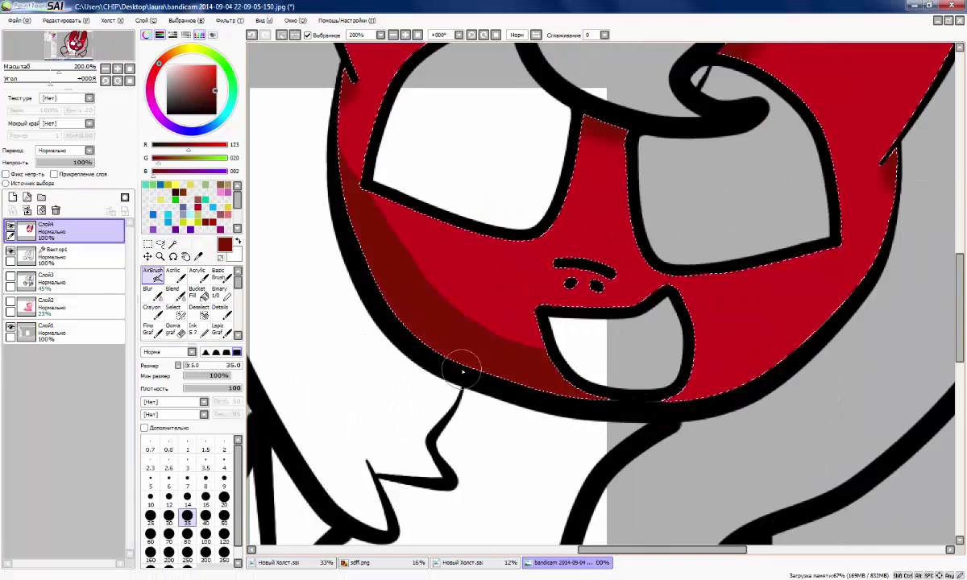
{"action": "scroll", "coordinate": [463, 370], "scroll_direction": "down", "scroll_amount": 1}
{"action": "key", "text": "b"}
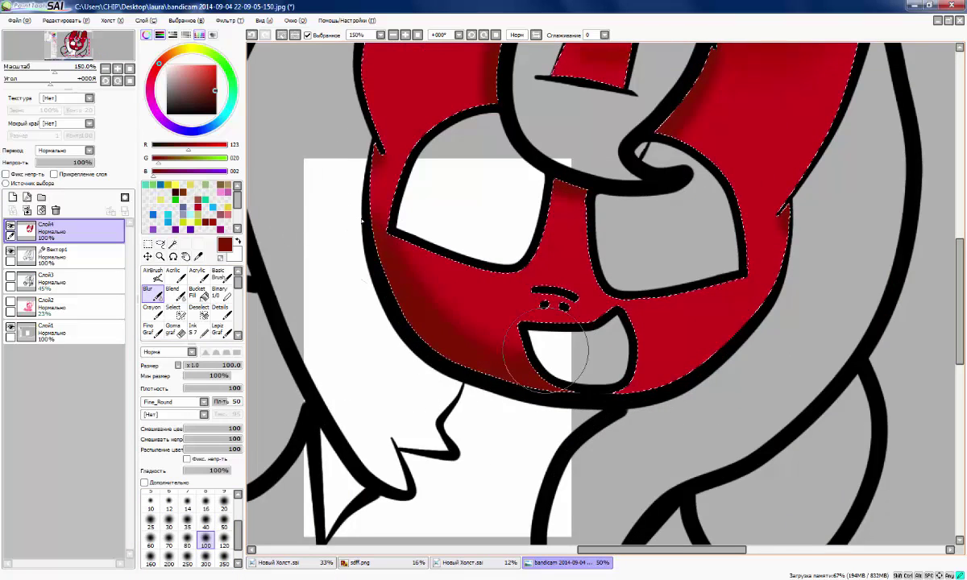
{"action": "scroll", "coordinate": [492, 334], "scroll_direction": "down", "scroll_amount": 4}
{"action": "scroll", "coordinate": [486, 379], "scroll_direction": "up", "scroll_amount": 1}
Add a Deselect brush to the vector layer's tools and erase the head's selection with it at size 120
{"action": "left_click", "coordinate": [72, 257]}
{"action": "right_click", "coordinate": [198, 276]}
{"action": "left_click", "coordinate": [236, 402]}
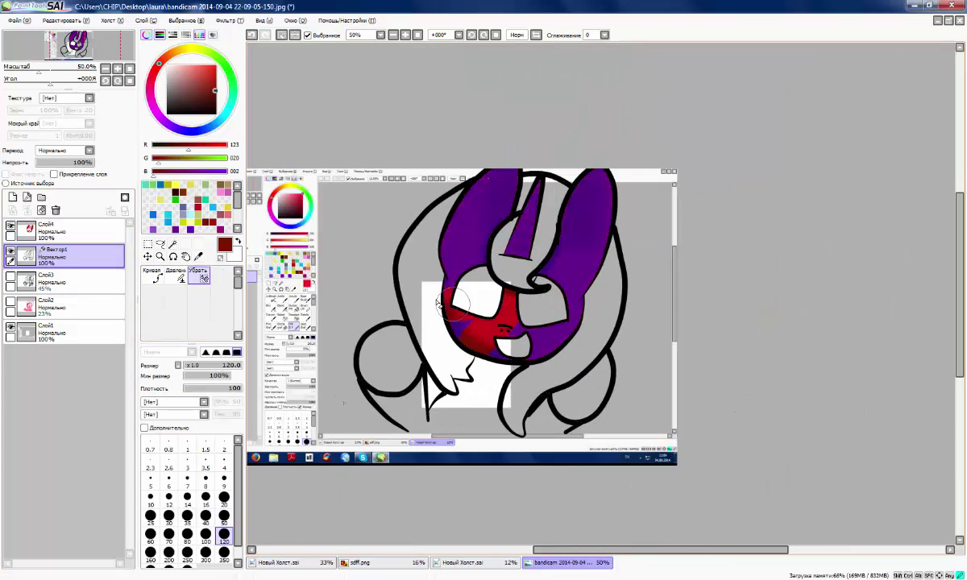
{"action": "left_click_drag", "start_coordinate": [619, 193], "coordinate": [473, 357]}
{"action": "scroll", "coordinate": [467, 351], "scroll_direction": "up", "scroll_amount": 1}
{"action": "scroll", "coordinate": [378, 342], "scroll_direction": "down", "scroll_amount": 1}
Add a Select brush to the vector layer's tools
{"action": "right_click", "coordinate": [222, 277]}
{"action": "left_click", "coordinate": [244, 418]}
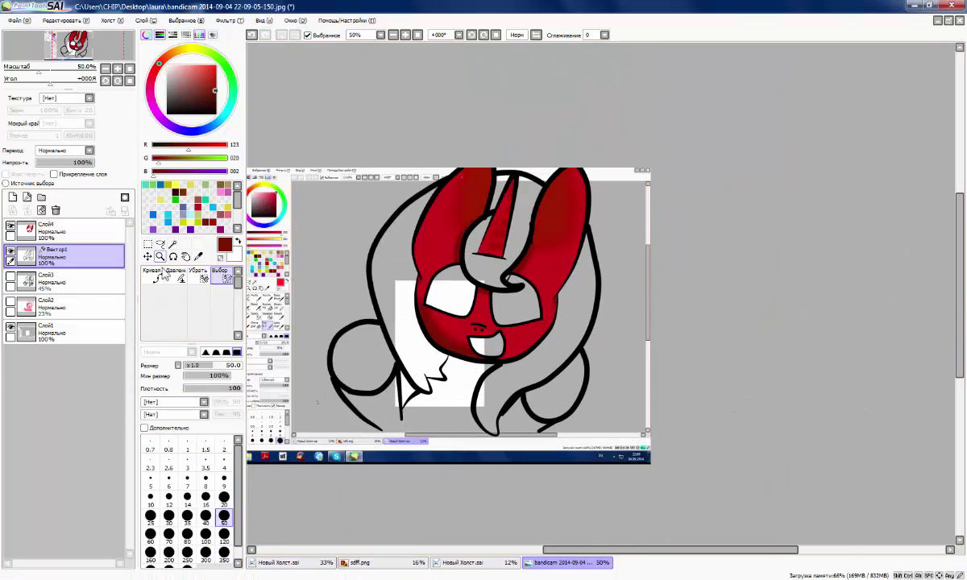
{"action": "scroll", "coordinate": [411, 257], "scroll_direction": "down", "scroll_amount": 1}
{"action": "scroll", "coordinate": [442, 289], "scroll_direction": "up", "scroll_amount": 1}
{"action": "scroll", "coordinate": [439, 298], "scroll_direction": "down", "scroll_amount": 1}
{"action": "scroll", "coordinate": [428, 349], "scroll_direction": "up", "scroll_amount": 1}
Try to select the unpainted body areas below the head with the Magic Wand
{"action": "key", "text": "w"}
{"action": "left_click", "coordinate": [550, 380]}
{"action": "left_click", "coordinate": [451, 375]}
{"action": "scroll", "coordinate": [524, 399], "scroll_direction": "up", "scroll_amount": 3}
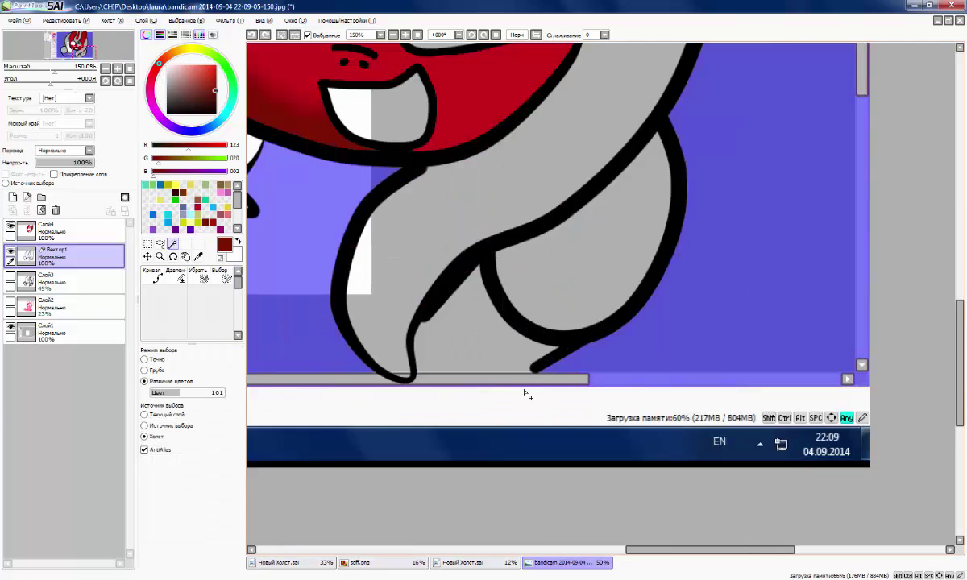
{"action": "left_click", "coordinate": [554, 259]}
{"action": "scroll", "coordinate": [554, 259], "scroll_direction": "down", "scroll_amount": 3}
{"action": "left_click", "coordinate": [393, 242]}
{"action": "scroll", "coordinate": [524, 295], "scroll_direction": "up", "scroll_amount": 1}
{"action": "left_click", "coordinate": [524, 263]}
Try to paint the selected body areas on layer Слой4 with the base red, using the AirBrush at size 100
{"action": "left_click", "coordinate": [49, 235]}
{"action": "left_click", "coordinate": [153, 277]}
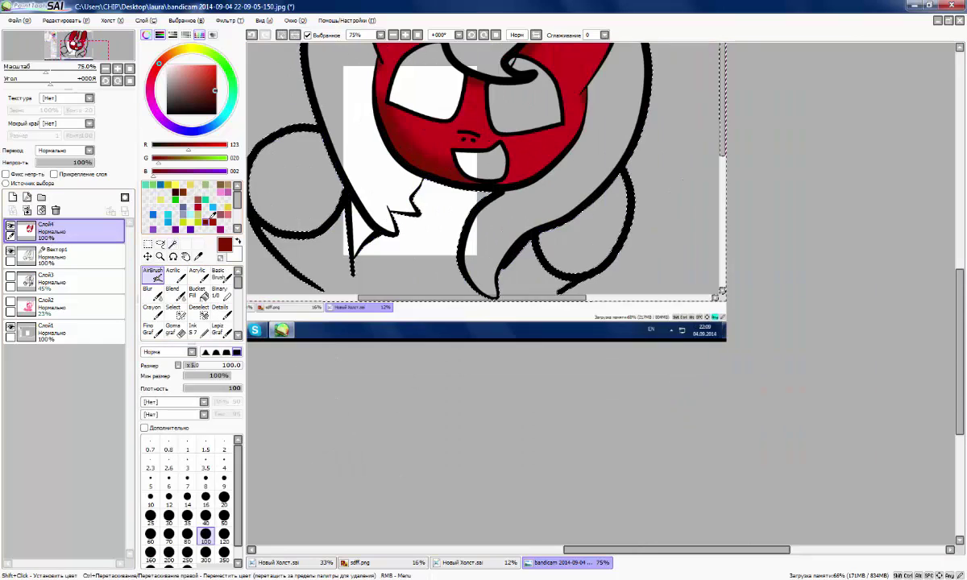
{"action": "left_click", "coordinate": [184, 207]}
{"action": "scroll", "coordinate": [403, 232], "scroll_direction": "down", "scroll_amount": 1}
{"action": "left_click_drag", "start_coordinate": [429, 203], "coordinate": [428, 199]}
{"action": "left_click_drag", "start_coordinate": [425, 236], "coordinate": [395, 264]}
{"action": "scroll", "coordinate": [391, 269], "scroll_direction": "up", "scroll_amount": 4}
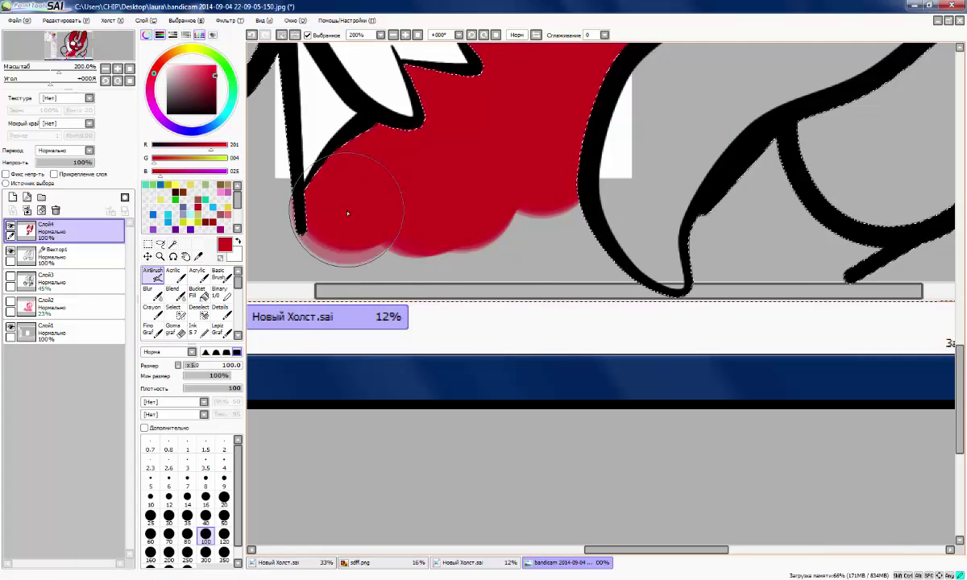
{"action": "left_click_drag", "start_coordinate": [347, 213], "coordinate": [578, 229]}
{"action": "scroll", "coordinate": [576, 240], "scroll_direction": "down", "scroll_amount": 2}
{"action": "left_click_drag", "start_coordinate": [672, 200], "coordinate": [663, 234]}
Try to reorder the layers by moving Слой1 directly below Слой4 and shifting the vector layer
{"action": "mouse_move", "coordinate": [76, 332]}
{"action": "left_mouse_down"}
{"action": "mouse_move", "coordinate": [75, 226]}
{"action": "mouse_move", "coordinate": [50, 227]}
{"action": "left_mouse_up"}
{"action": "scroll", "coordinate": [257, 403], "scroll_direction": "down", "scroll_amount": 2}
{"action": "scroll", "coordinate": [349, 274], "scroll_direction": "up", "scroll_amount": 1}
{"action": "scroll", "coordinate": [193, 298], "scroll_direction": "down", "scroll_amount": 1}
{"action": "scroll", "coordinate": [382, 340], "scroll_direction": "down", "scroll_amount": 1}
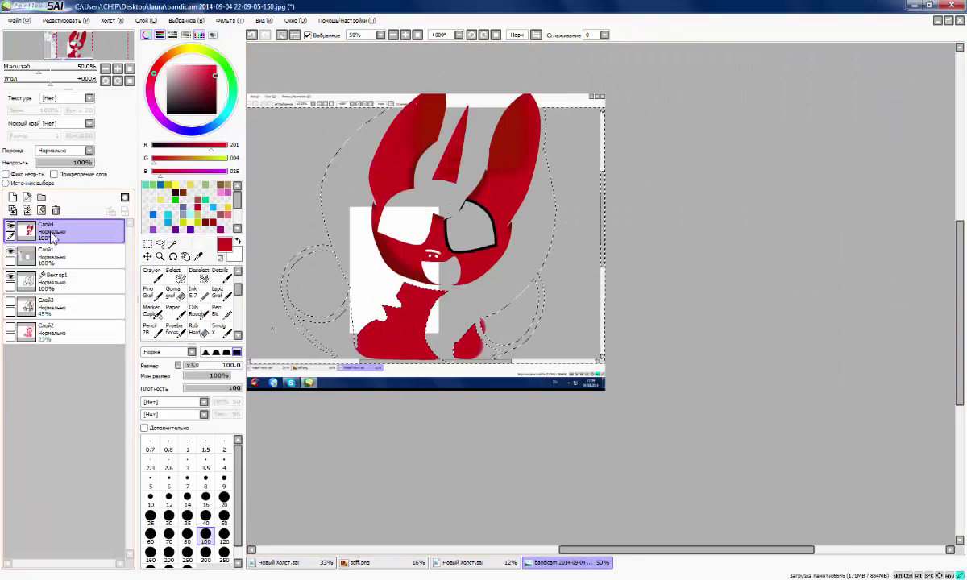
{"action": "left_click_drag", "start_coordinate": [56, 280], "coordinate": [56, 250]}
Undo the layer reordering, the body painting and the body selection
{"action": "scroll", "coordinate": [533, 300], "scroll_direction": "up", "scroll_amount": 2}
{"action": "key", "text": "ctrl+z"}
{"action": "key", "text": "ctrl+z"}
{"action": "key", "text": "ctrl+z"}
{"action": "key", "text": "ctrl+z"}
{"action": "key", "text": "ctrl+z"}
{"action": "scroll", "coordinate": [557, 312], "scroll_direction": "down", "scroll_amount": 3}
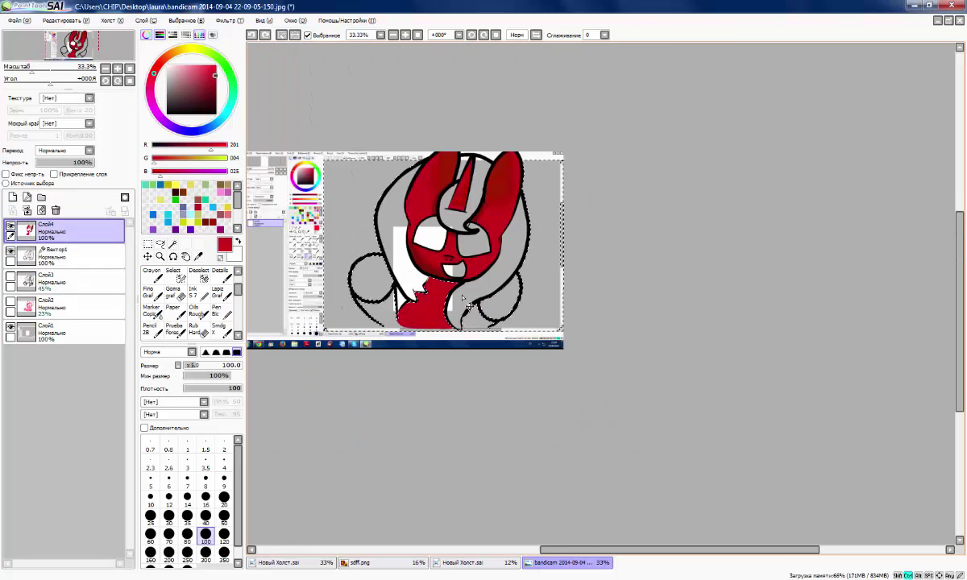
{"action": "key", "text": "ctrl+z"}
{"action": "key", "text": "ctrl+z"}
{"action": "key", "text": "ctrl+z"}
{"action": "key", "text": "ctrl+z"}
Close the outline gap at the lower right of the body with size 8 red curves on the vector layer
{"action": "left_click", "coordinate": [71, 256]}
{"action": "scroll", "coordinate": [451, 322], "scroll_direction": "up", "scroll_amount": 6}
{"action": "left_click", "coordinate": [153, 276]}
{"action": "left_click", "coordinate": [206, 481]}
{"action": "right_click", "coordinate": [323, 228]}
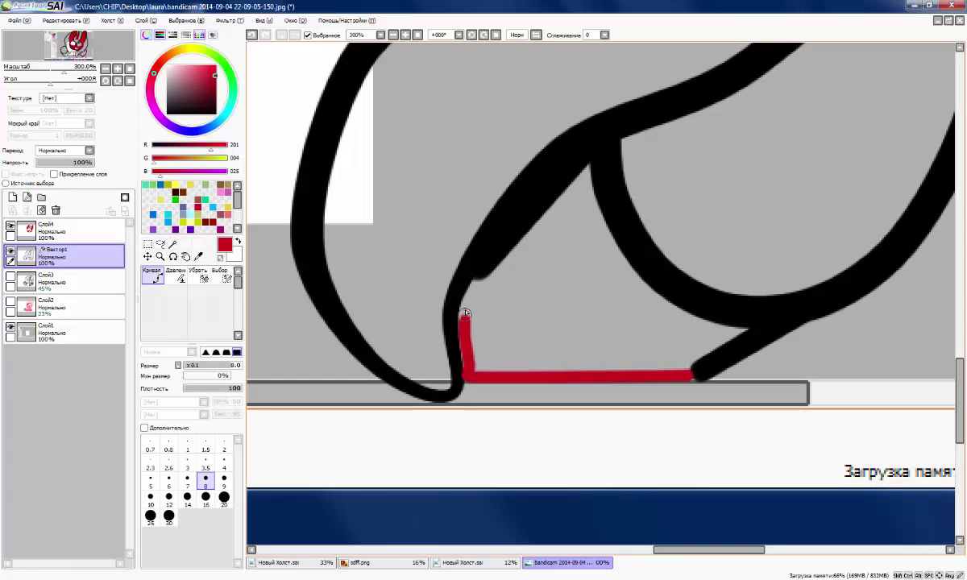
{"action": "scroll", "coordinate": [465, 314], "scroll_direction": "down", "scroll_amount": 5}
{"action": "scroll", "coordinate": [453, 195], "scroll_direction": "up", "scroll_amount": 3}
{"action": "scroll", "coordinate": [454, 195], "scroll_direction": "down", "scroll_amount": 5}
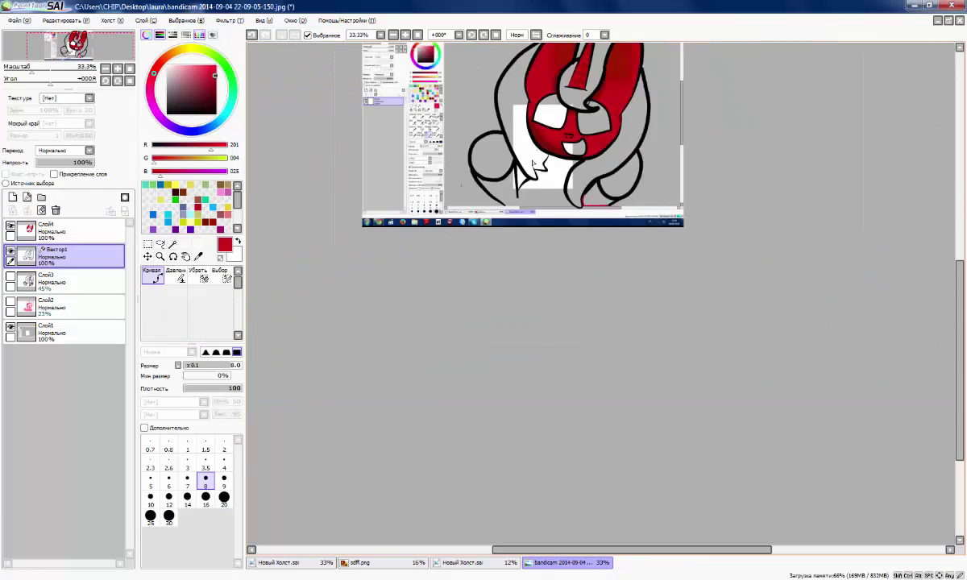
Close the lower end of the left leg and the body's bottom edge with red size 8 curves
{"action": "scroll", "coordinate": [395, 348], "scroll_direction": "up", "scroll_amount": 4}
{"action": "scroll", "coordinate": [379, 345], "scroll_direction": "down", "scroll_amount": 3}
{"action": "scroll", "coordinate": [383, 338], "scroll_direction": "up", "scroll_amount": 5}
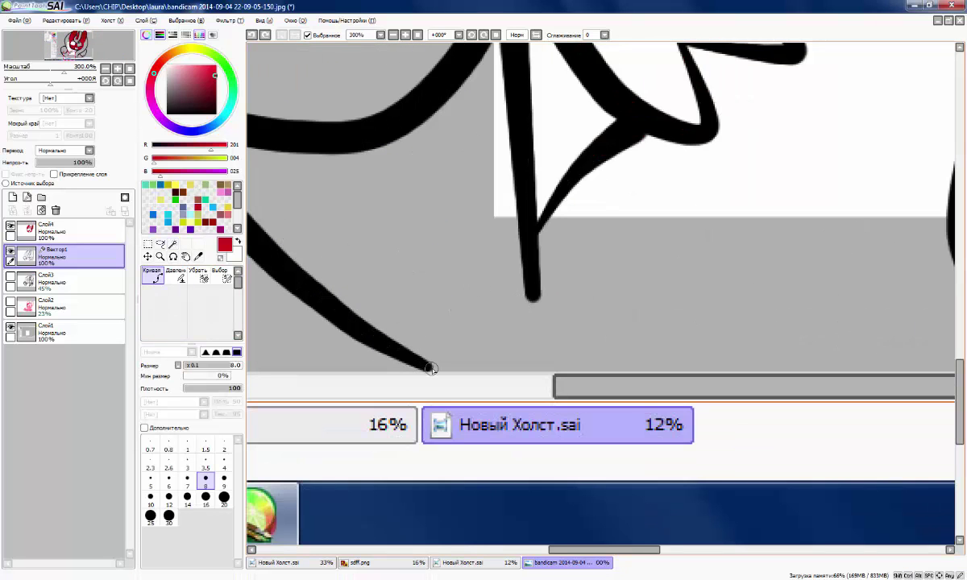
{"action": "scroll", "coordinate": [356, 313], "scroll_direction": "down", "scroll_amount": 4}
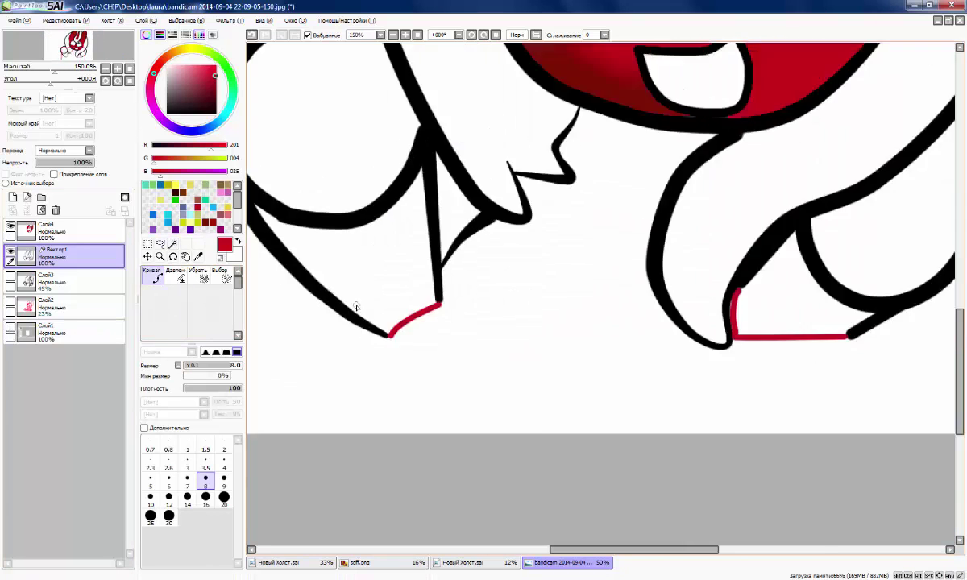
{"action": "scroll", "coordinate": [350, 345], "scroll_direction": "up", "scroll_amount": 3}
{"action": "left_click_drag", "start_coordinate": [272, 364], "coordinate": [296, 348]}
{"action": "left_click", "coordinate": [270, 347]}
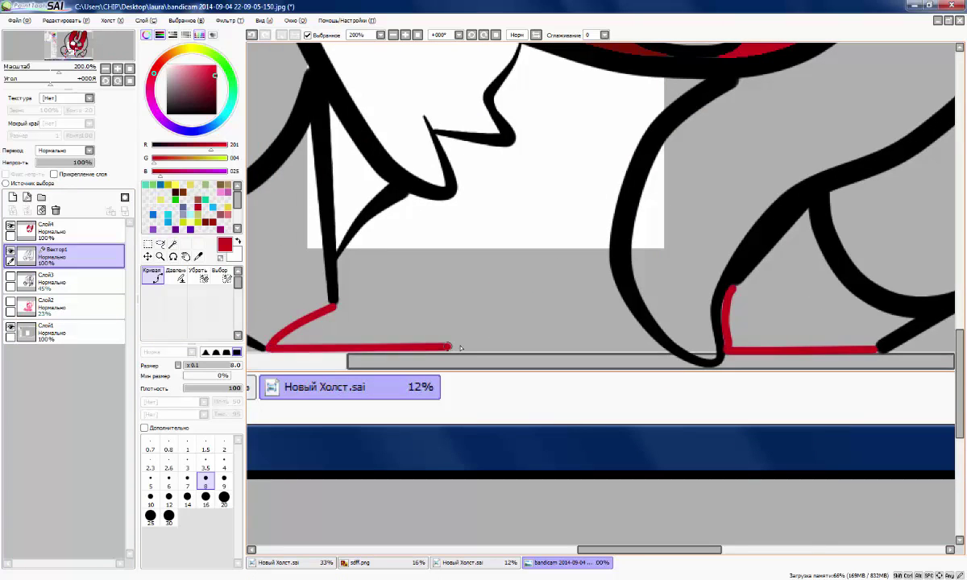
{"action": "scroll", "coordinate": [509, 352], "scroll_direction": "down", "scroll_amount": 3}
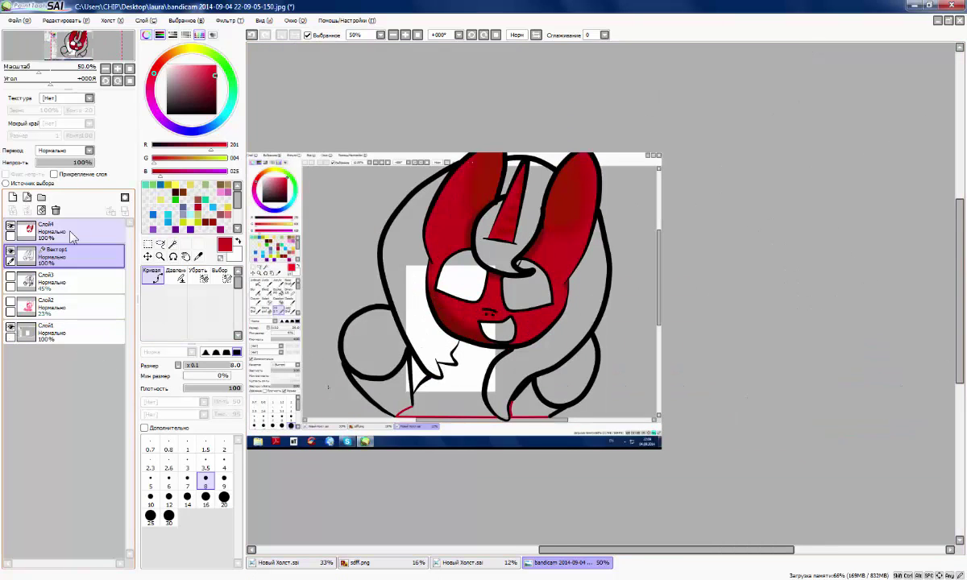
Select the chest, both legs and the round side shapes with the Magic Wand
{"action": "key", "text": "w"}
{"action": "left_click", "coordinate": [453, 404]}
{"action": "left_click", "coordinate": [555, 409]}
{"action": "left_click", "coordinate": [606, 391]}
{"action": "left_click", "coordinate": [326, 393]}
{"action": "left_click", "coordinate": [315, 331]}
Fill the selected body areas on layer Слой4 with the base red, using the AirBrush at size 100
{"action": "left_click", "coordinate": [64, 231]}
{"action": "left_click", "coordinate": [153, 277]}
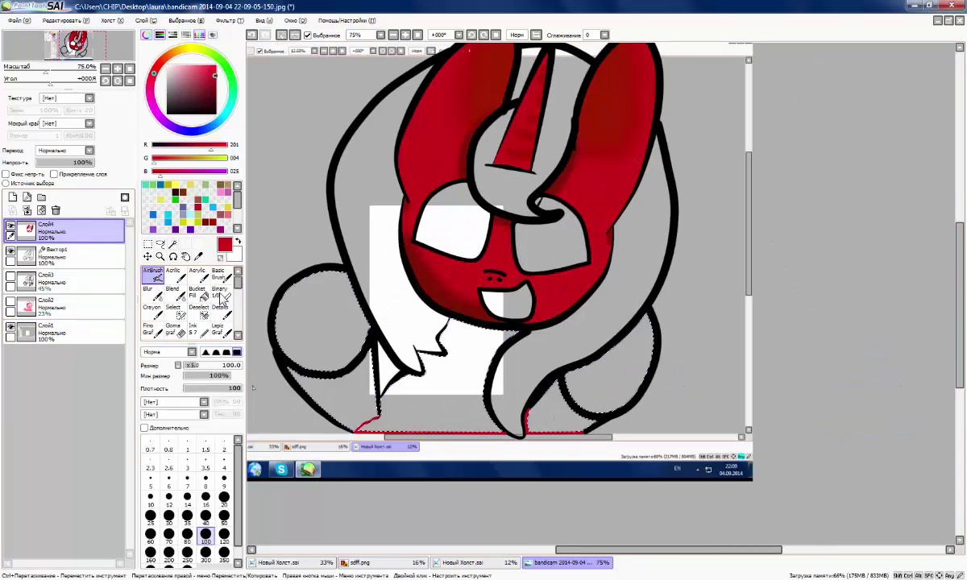
{"action": "left_click_drag", "start_coordinate": [302, 306], "coordinate": [460, 413]}
{"action": "scroll", "coordinate": [480, 377], "scroll_direction": "up", "scroll_amount": 4}
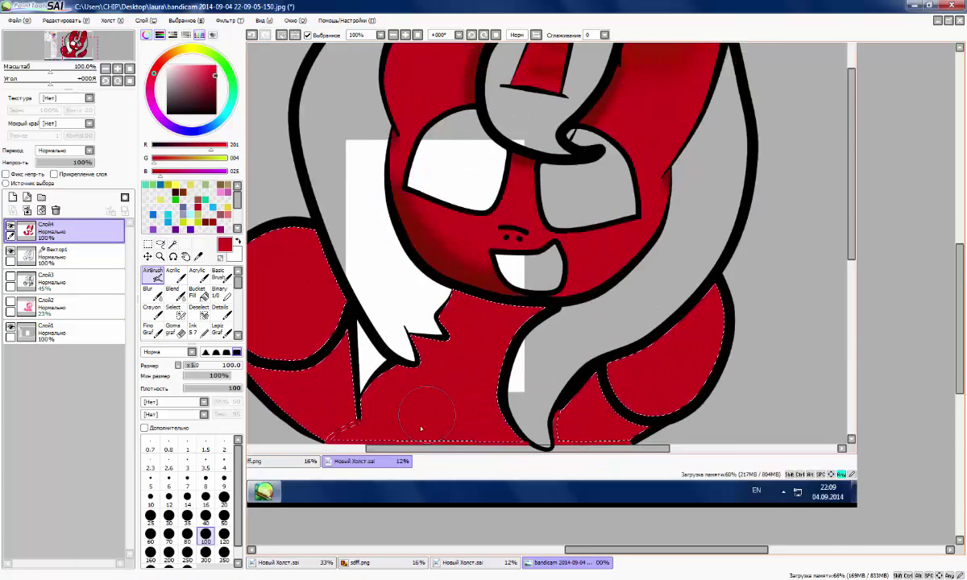
Shade both round side shapes with dark red AirBrush arcs at size 20 and blur them at size 100
{"action": "right_click", "coordinate": [255, 243]}
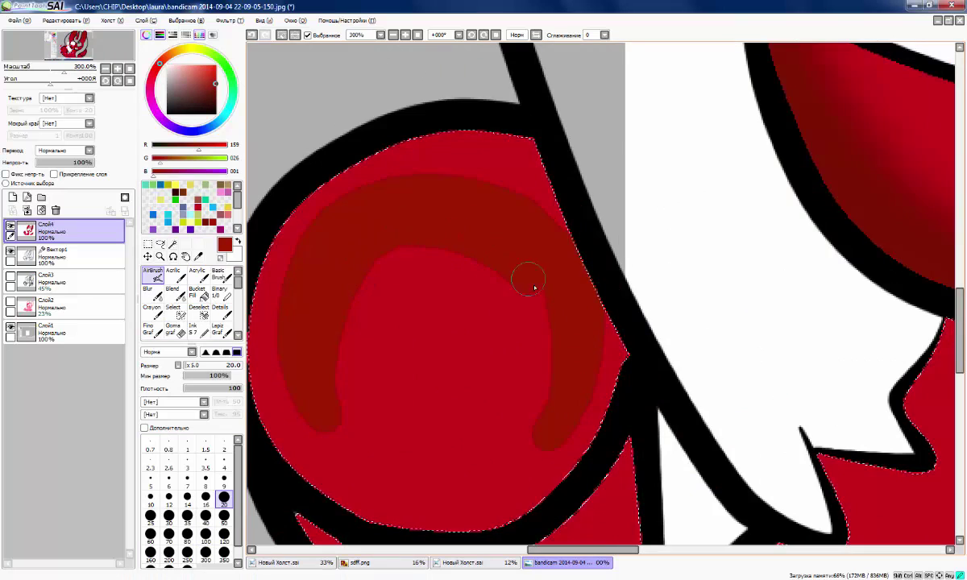
{"action": "scroll", "coordinate": [534, 288], "scroll_direction": "down", "scroll_amount": 6}
{"action": "scroll", "coordinate": [547, 369], "scroll_direction": "up", "scroll_amount": 5}
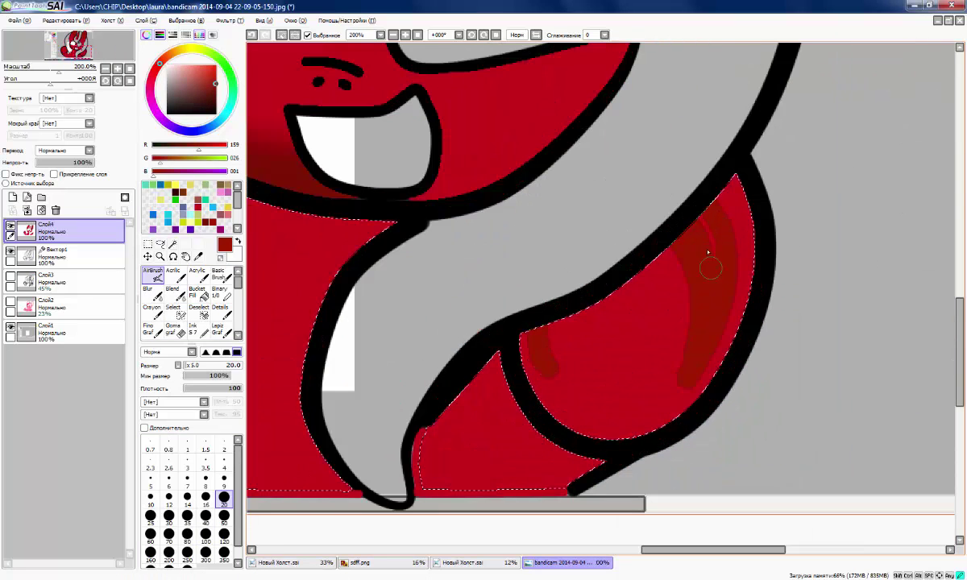
{"action": "scroll", "coordinate": [547, 273], "scroll_direction": "down", "scroll_amount": 3}
{"action": "left_click", "coordinate": [152, 294]}
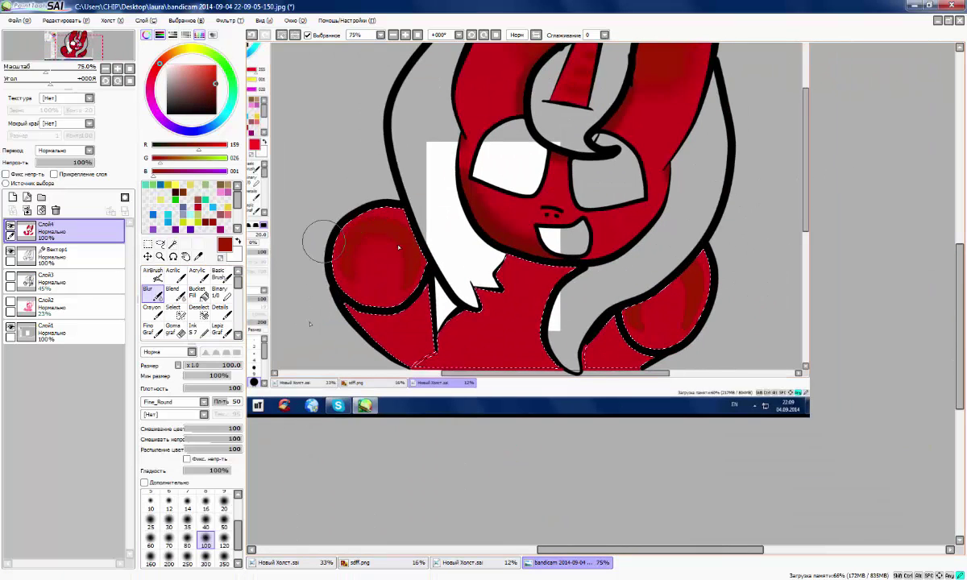
{"action": "scroll", "coordinate": [516, 291], "scroll_direction": "down", "scroll_amount": 1}
{"action": "scroll", "coordinate": [497, 286], "scroll_direction": "up", "scroll_amount": 3}
Airbrush a deeper red shadow (RGB 123, 20, 2) on the chest beneath the chin and blur it at size 100
{"action": "left_click", "coordinate": [153, 276]}
{"action": "scroll", "coordinate": [509, 311], "scroll_direction": "up", "scroll_amount": 1}
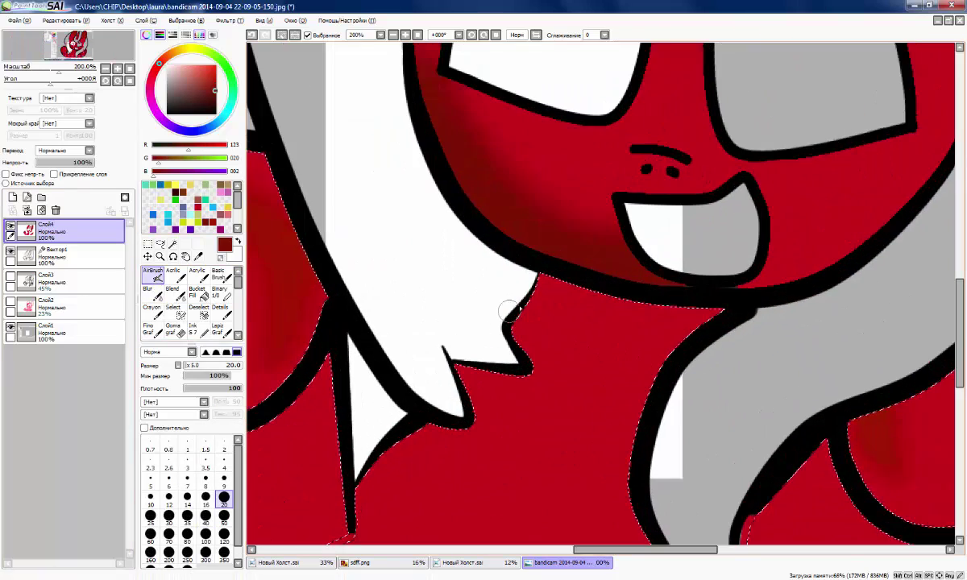
{"action": "scroll", "coordinate": [448, 371], "scroll_direction": "up", "scroll_amount": 1}
{"action": "mouse_move", "coordinate": [713, 276]}
{"action": "left_mouse_down"}
{"action": "mouse_move", "coordinate": [605, 281]}
{"action": "mouse_move", "coordinate": [489, 234]}
{"action": "left_mouse_up"}
{"action": "scroll", "coordinate": [460, 303], "scroll_direction": "down", "scroll_amount": 3}
{"action": "scroll", "coordinate": [427, 334], "scroll_direction": "up", "scroll_amount": 2}
{"action": "left_click", "coordinate": [152, 294]}
{"action": "scroll", "coordinate": [520, 310], "scroll_direction": "down", "scroll_amount": 3}
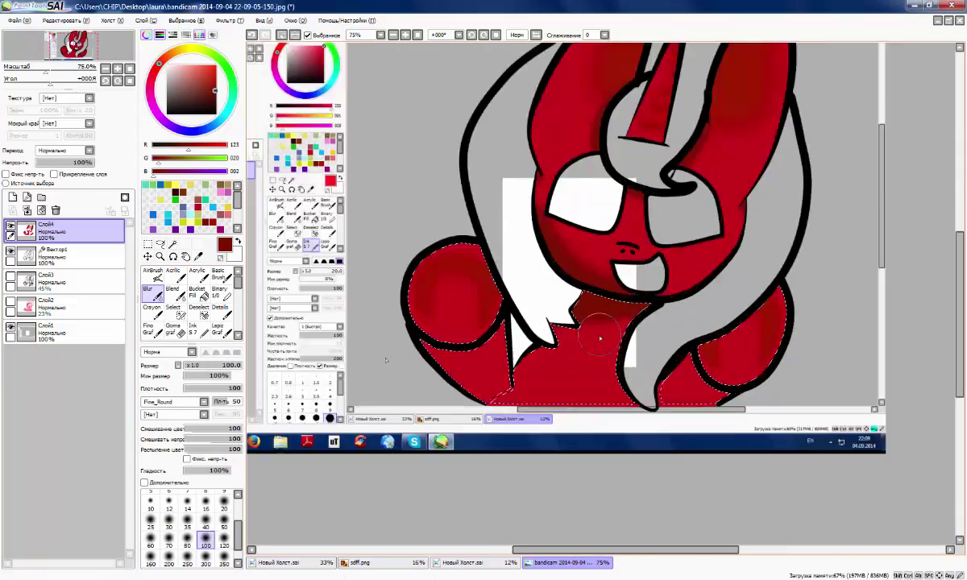
Paint a dark red shadow on the chest along the hair's jagged lower edge with the AirBrush at size 30
{"action": "scroll", "coordinate": [498, 233], "scroll_direction": "up", "scroll_amount": 4}
{"action": "key", "text": "a"}
{"action": "scroll", "coordinate": [390, 349], "scroll_direction": "down", "scroll_amount": 4}
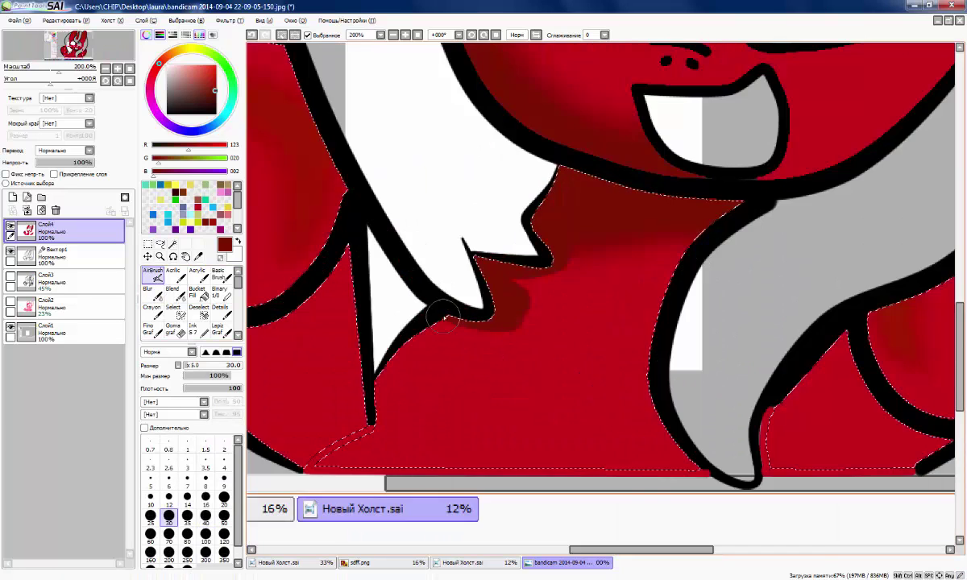
{"action": "scroll", "coordinate": [427, 246], "scroll_direction": "up", "scroll_amount": 3}
{"action": "scroll", "coordinate": [415, 332], "scroll_direction": "down", "scroll_amount": 3}
{"action": "scroll", "coordinate": [347, 278], "scroll_direction": "up", "scroll_amount": 4}
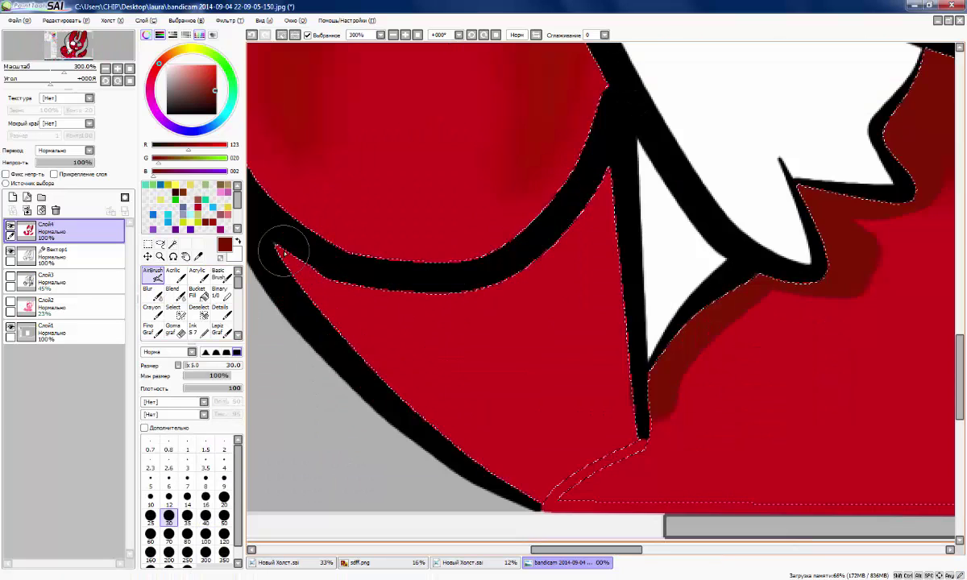
Airbrush dark red shadows along the edges of the left leg at size 30 and blur them at size 100
{"action": "left_click_drag", "start_coordinate": [283, 250], "coordinate": [548, 463]}
{"action": "mouse_move", "coordinate": [602, 194]}
{"action": "left_mouse_down"}
{"action": "mouse_move", "coordinate": [322, 304]}
{"action": "mouse_move", "coordinate": [283, 258]}
{"action": "left_mouse_up"}
{"action": "left_click", "coordinate": [159, 300]}
{"action": "left_click_drag", "start_coordinate": [343, 298], "coordinate": [548, 459]}
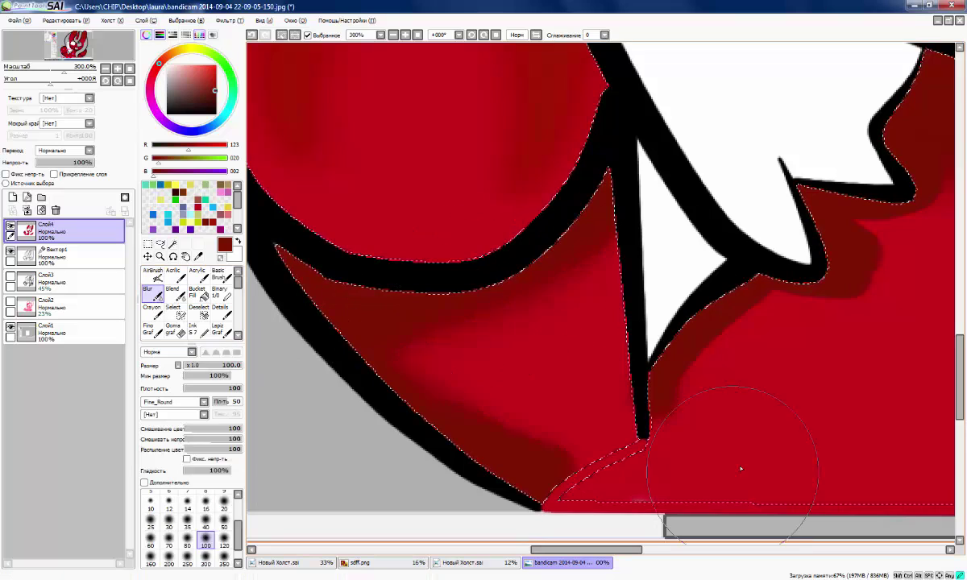
Blur the dark red shadows on the chest beneath the hair and on the legs at size 100
{"action": "scroll", "coordinate": [494, 380], "scroll_direction": "down", "scroll_amount": 4}
{"action": "scroll", "coordinate": [543, 376], "scroll_direction": "up", "scroll_amount": 3}
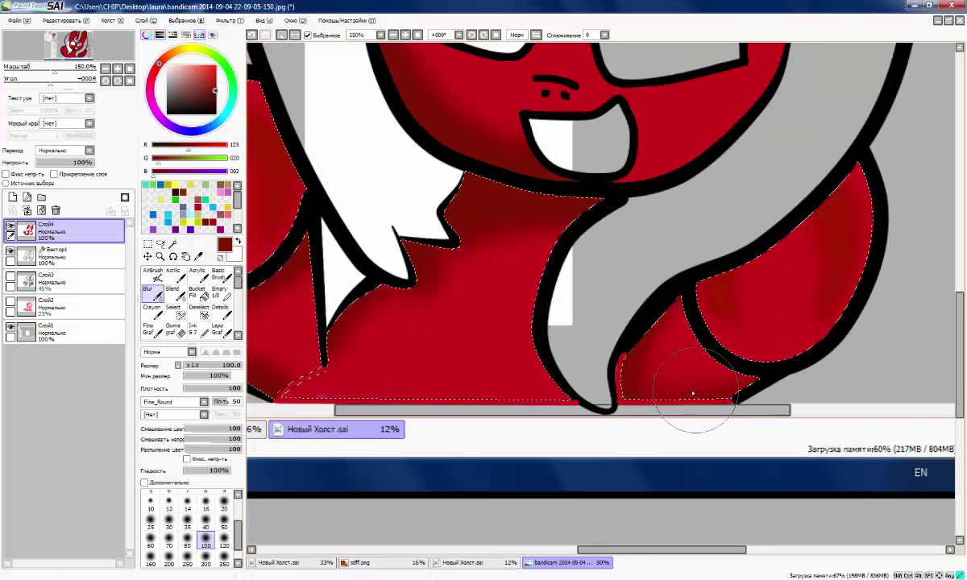
{"action": "scroll", "coordinate": [693, 393], "scroll_direction": "down", "scroll_amount": 3}
Move the line-art vector layer above the red color layer Слой4
{"action": "left_click", "coordinate": [68, 249]}
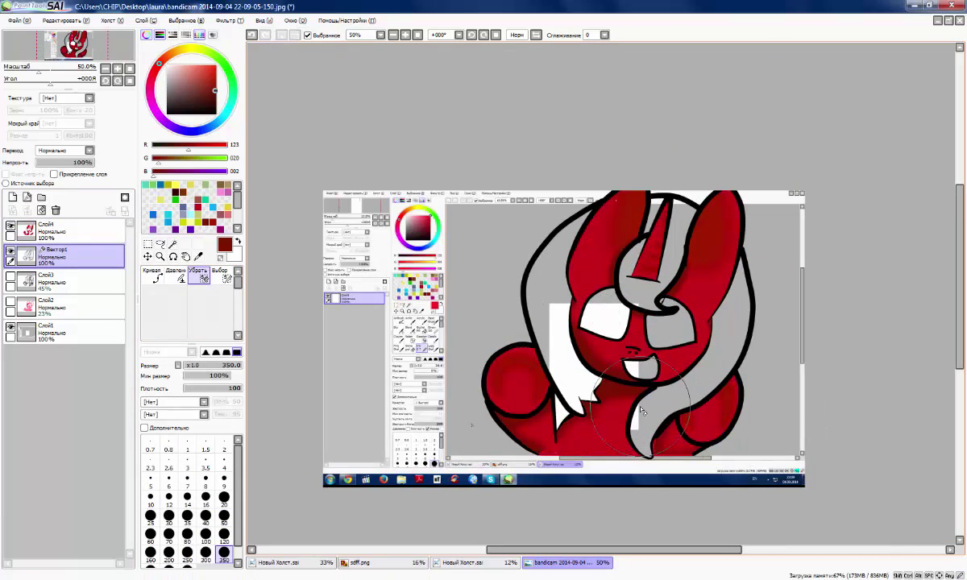
{"action": "scroll", "coordinate": [643, 411], "scroll_direction": "down", "scroll_amount": 1}
{"action": "scroll", "coordinate": [642, 411], "scroll_direction": "up", "scroll_amount": 4}
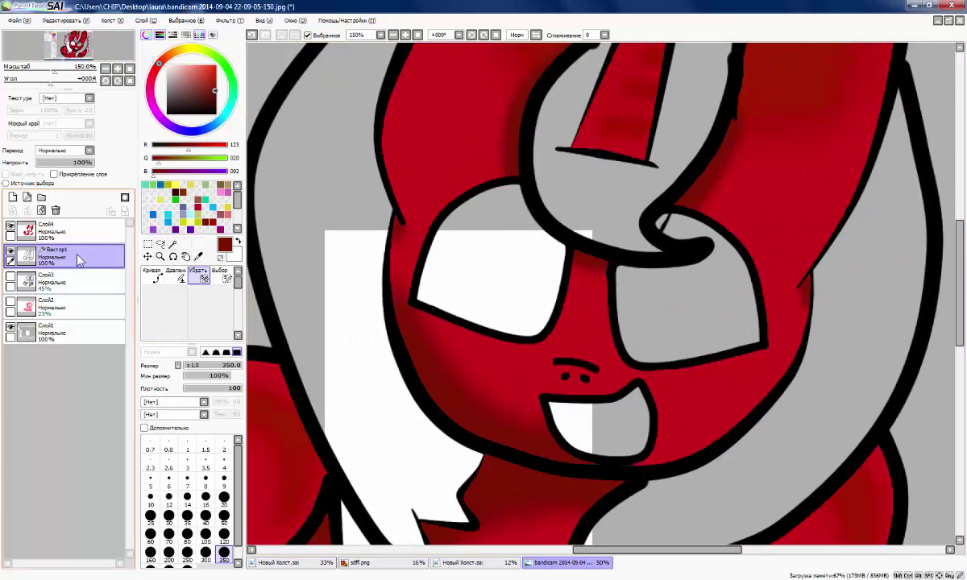
{"action": "left_click_drag", "start_coordinate": [79, 259], "coordinate": [79, 226]}
Select the hair areas of the forelock, crown and both side locks with the Magic Wand on the vector layer
{"action": "scroll", "coordinate": [480, 242], "scroll_direction": "down", "scroll_amount": 2}
{"action": "scroll", "coordinate": [487, 248], "scroll_direction": "up", "scroll_amount": 1}
{"action": "left_click", "coordinate": [172, 244]}
{"action": "left_click", "coordinate": [566, 208]}
{"action": "scroll", "coordinate": [566, 207], "scroll_direction": "down", "scroll_amount": 1}
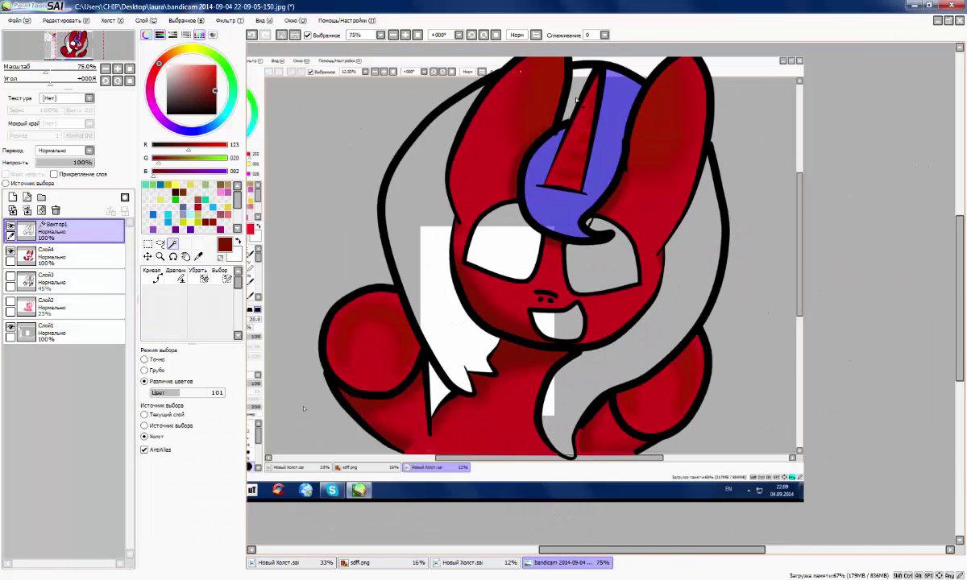
{"action": "left_click", "coordinate": [577, 100]}
{"action": "left_click", "coordinate": [427, 145]}
{"action": "left_click", "coordinate": [669, 326]}
Fill the selected hair on layer Слой4 with pale yellow (RGB 251, 255, 160) using the AirBrush at size 300
{"action": "left_click", "coordinate": [69, 256]}
{"action": "left_click", "coordinate": [153, 276]}
{"action": "left_click", "coordinate": [193, 49]}
{"action": "left_click", "coordinate": [205, 554]}
{"action": "left_click_drag", "start_coordinate": [442, 181], "coordinate": [557, 411]}
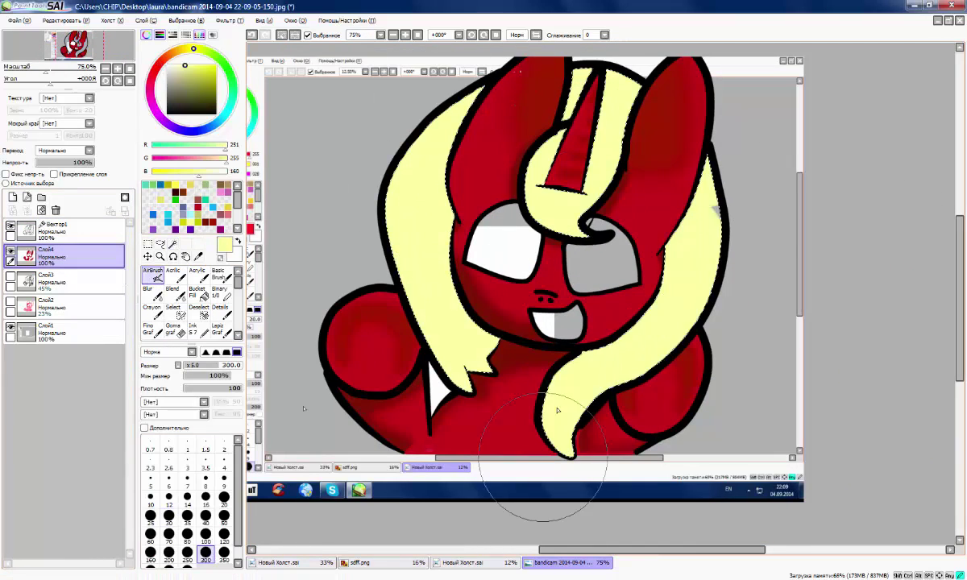
Airbrush light cyan over the forelock and along the inner parts of both side locks, using size 120 for the locks
{"action": "scroll", "coordinate": [552, 346], "scroll_direction": "down", "scroll_amount": 1}
{"action": "scroll", "coordinate": [536, 186], "scroll_direction": "up", "scroll_amount": 2}
{"action": "left_click", "coordinate": [224, 115]}
{"action": "left_click_drag", "start_coordinate": [577, 268], "coordinate": [566, 306]}
{"action": "scroll", "coordinate": [566, 309], "scroll_direction": "down", "scroll_amount": 2}
{"action": "scroll", "coordinate": [544, 370], "scroll_direction": "up", "scroll_amount": 2}
{"action": "left_click", "coordinate": [224, 536]}
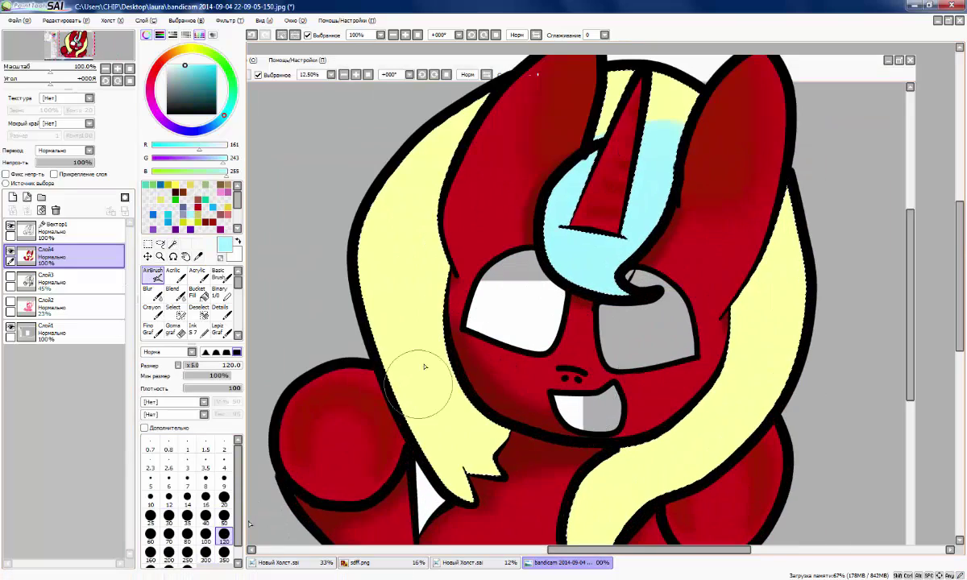
{"action": "left_click_drag", "start_coordinate": [429, 274], "coordinate": [477, 475]}
{"action": "scroll", "coordinate": [493, 459], "scroll_direction": "down", "scroll_amount": 4}
{"action": "scroll", "coordinate": [564, 511], "scroll_direction": "up", "scroll_amount": 3}
{"action": "left_click_drag", "start_coordinate": [550, 224], "coordinate": [411, 434]}
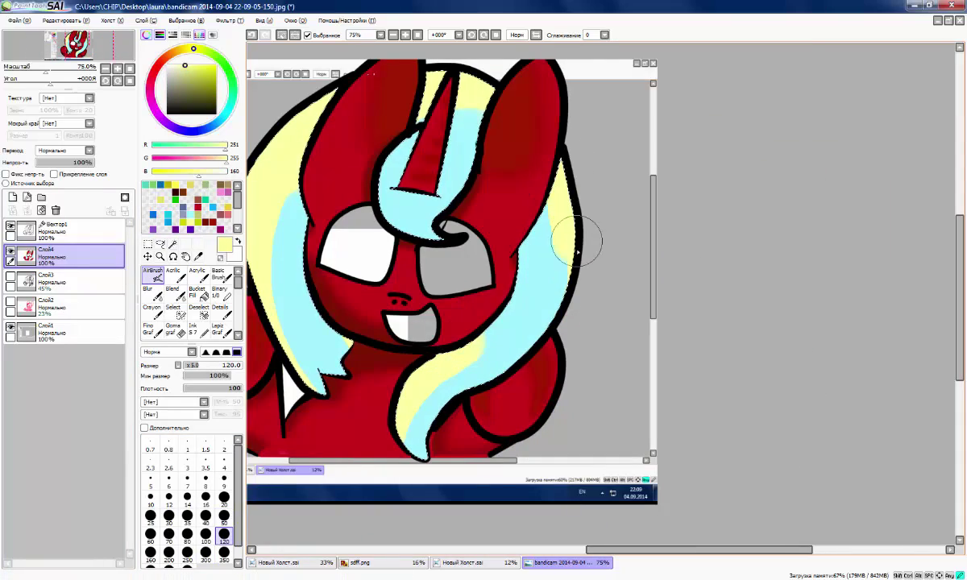
Airbrush pale yellow along the right lock's outer edge at size 120 and blur the hair's color transitions at size 100
{"action": "left_click_drag", "start_coordinate": [577, 241], "coordinate": [557, 339]}
{"action": "scroll", "coordinate": [346, 435], "scroll_direction": "up", "scroll_amount": 2}
{"action": "left_click", "coordinate": [152, 295]}
{"action": "scroll", "coordinate": [332, 364], "scroll_direction": "down", "scroll_amount": 1}
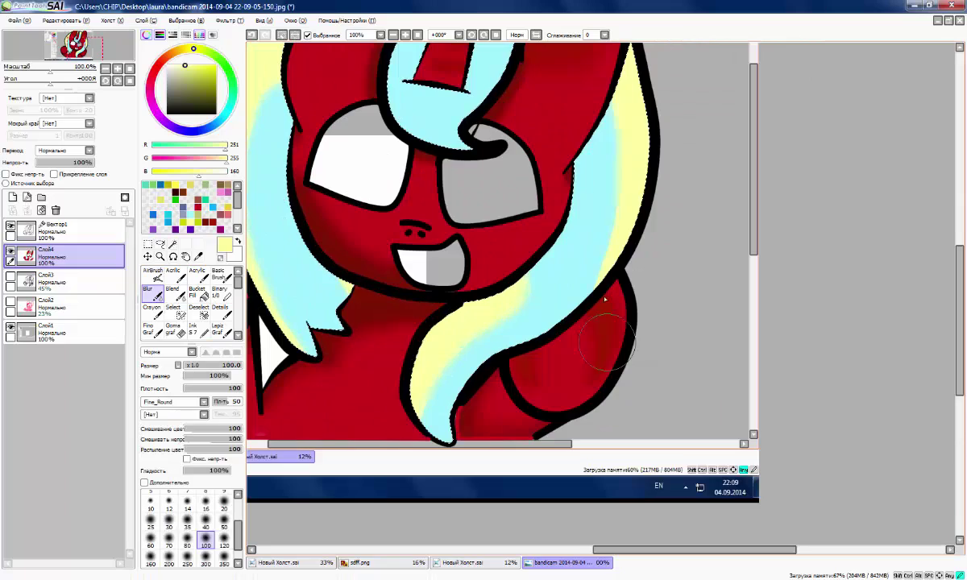
{"action": "scroll", "coordinate": [605, 300], "scroll_direction": "down", "scroll_amount": 3}
{"action": "scroll", "coordinate": [282, 211], "scroll_direction": "up", "scroll_amount": 4}
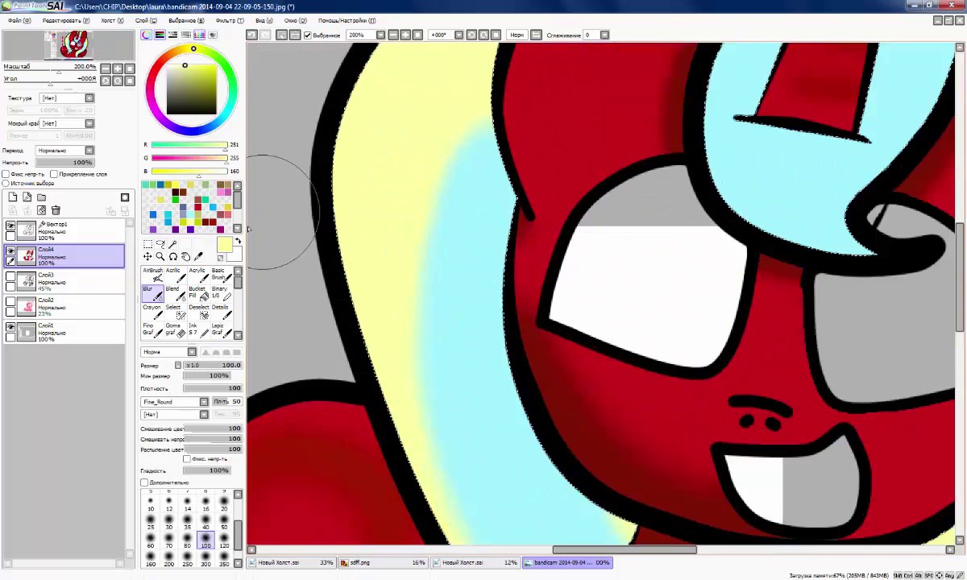
Add a new layer above Слой4 and airbrush white zigzag highlights across the hair at size 9
{"action": "scroll", "coordinate": [262, 212], "scroll_direction": "down", "scroll_amount": 2}
{"action": "left_click", "coordinate": [12, 197]}
{"action": "left_click", "coordinate": [152, 276]}
{"action": "left_click", "coordinate": [166, 65]}
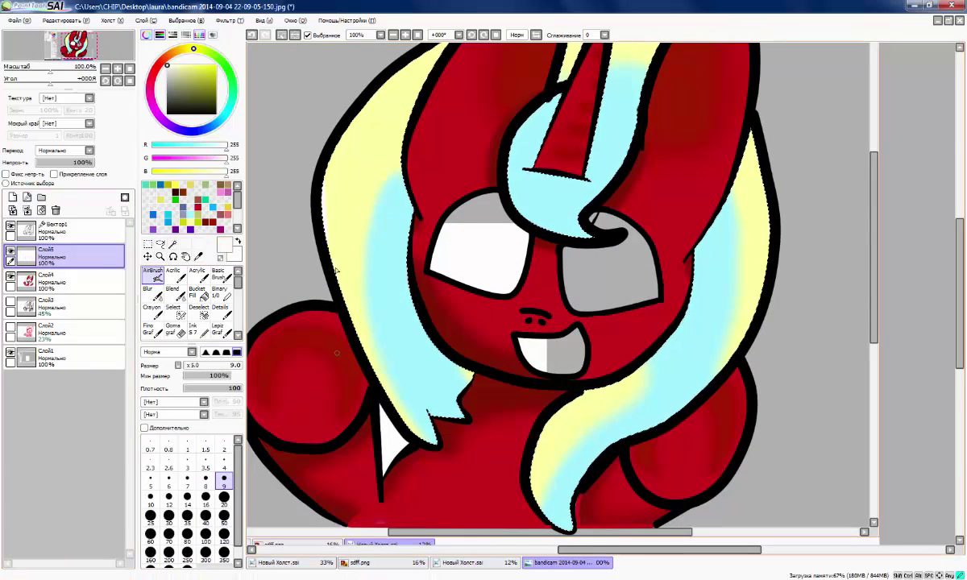
{"action": "scroll", "coordinate": [556, 205], "scroll_direction": "up", "scroll_amount": 1}
{"action": "left_click_drag", "start_coordinate": [488, 294], "coordinate": [474, 356]}
{"action": "scroll", "coordinate": [594, 318], "scroll_direction": "down", "scroll_amount": 1}
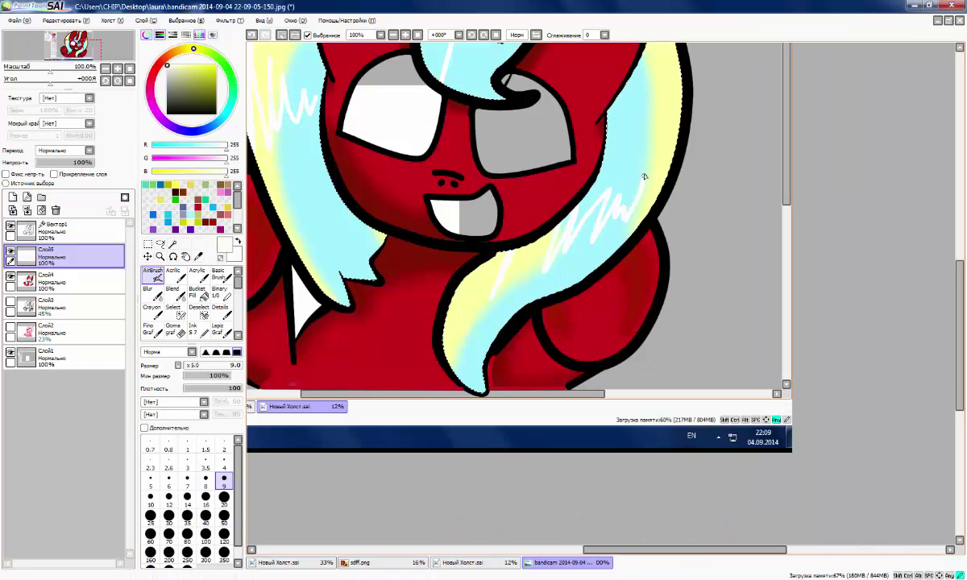
{"action": "scroll", "coordinate": [544, 233], "scroll_direction": "down", "scroll_amount": 2}
{"action": "scroll", "coordinate": [369, 113], "scroll_direction": "up", "scroll_amount": 3}
Blur the white zigzag hair highlights at size 100 and set their layer's blending mode to Сложение
{"action": "left_click", "coordinate": [152, 294]}
{"action": "left_click_drag", "start_coordinate": [495, 266], "coordinate": [475, 338]}
{"action": "scroll", "coordinate": [500, 298], "scroll_direction": "down", "scroll_amount": 3}
{"action": "scroll", "coordinate": [661, 370], "scroll_direction": "up", "scroll_amount": 2}
{"action": "left_click_drag", "start_coordinate": [609, 334], "coordinate": [548, 382]}
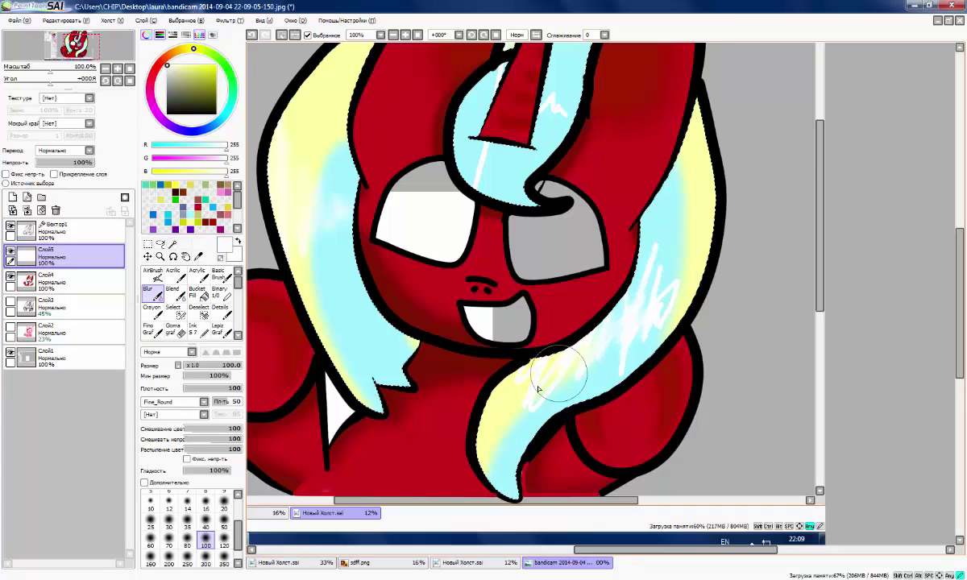
{"action": "scroll", "coordinate": [286, 234], "scroll_direction": "down", "scroll_amount": 3}
{"action": "left_click", "coordinate": [65, 151]}
{"action": "left_click", "coordinate": [60, 196]}
{"action": "scroll", "coordinate": [318, 254], "scroll_direction": "down", "scroll_amount": 1}
{"action": "scroll", "coordinate": [302, 229], "scroll_direction": "up", "scroll_amount": 2}
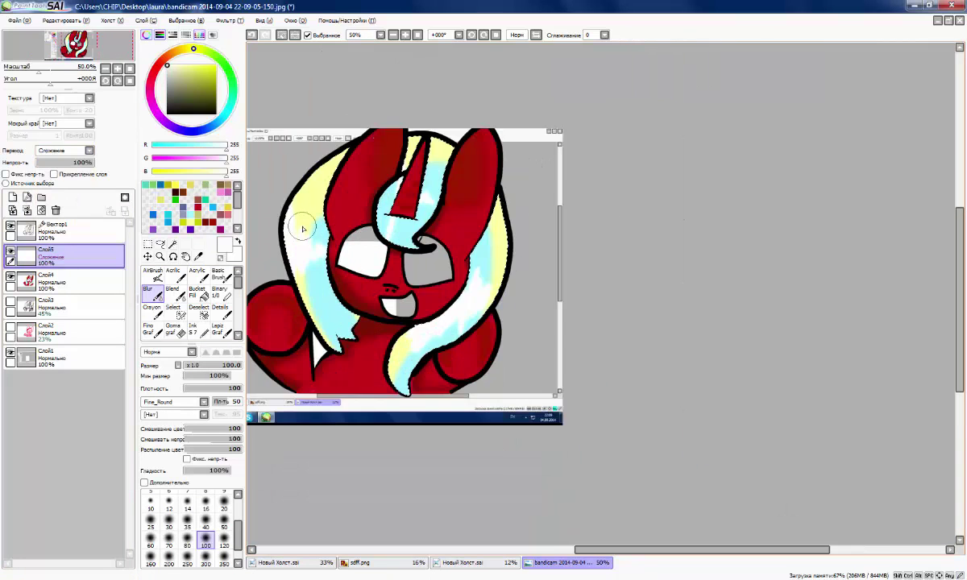
Add another layer and stamp white circles on the left hair lock with the AirBrush at sizes 120 and 70
{"action": "left_click", "coordinate": [152, 276]}
{"action": "scroll", "coordinate": [369, 233], "scroll_direction": "up", "scroll_amount": 2}
{"action": "scroll", "coordinate": [471, 201], "scroll_direction": "down", "scroll_amount": 2}
{"action": "left_click", "coordinate": [224, 536]}
{"action": "scroll", "coordinate": [328, 189], "scroll_direction": "up", "scroll_amount": 2}
{"action": "left_click_drag", "start_coordinate": [392, 187], "coordinate": [383, 207]}
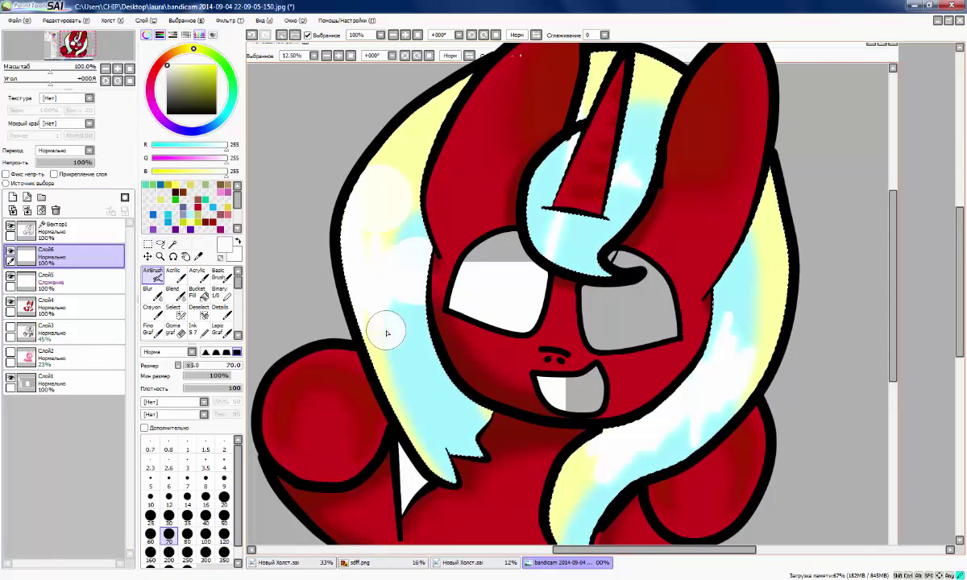
Stamp white circles of varying size on the right hair lock with the AirBrush, from size 120 down to 20
{"action": "scroll", "coordinate": [614, 161], "scroll_direction": "down", "scroll_amount": 2}
{"action": "scroll", "coordinate": [604, 172], "scroll_direction": "up", "scroll_amount": 2}
{"action": "scroll", "coordinate": [483, 250], "scroll_direction": "down", "scroll_amount": 2}
{"action": "scroll", "coordinate": [548, 290], "scroll_direction": "up", "scroll_amount": 2}
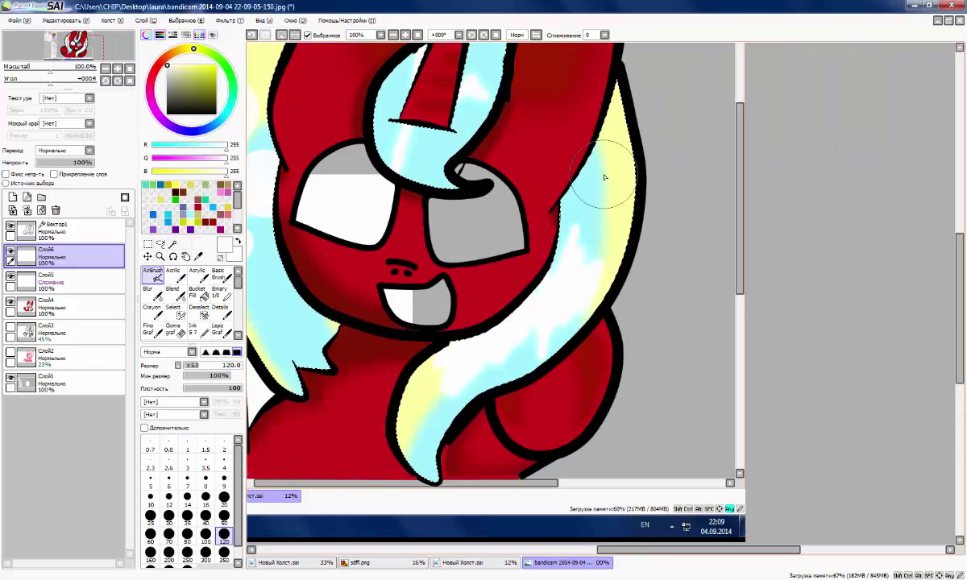
{"action": "scroll", "coordinate": [265, 465], "scroll_direction": "up", "scroll_amount": 2}
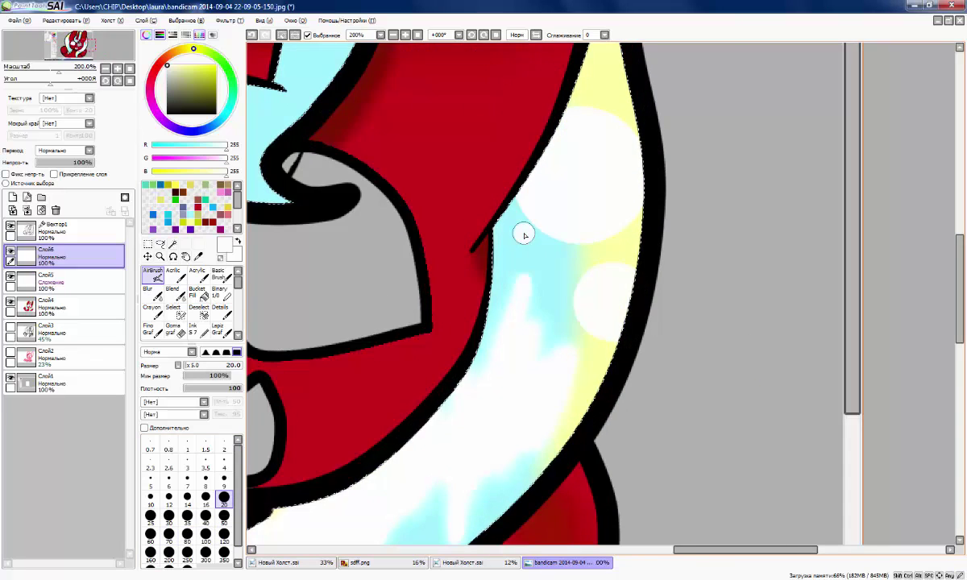
{"action": "scroll", "coordinate": [524, 235], "scroll_direction": "down", "scroll_amount": 1}
{"action": "scroll", "coordinate": [531, 323], "scroll_direction": "down", "scroll_amount": 3}
Set the blending mode of the circles layer Слой6 to Наложение and hide the zigzag highlight layer Слой5
{"action": "left_click", "coordinate": [77, 151]}
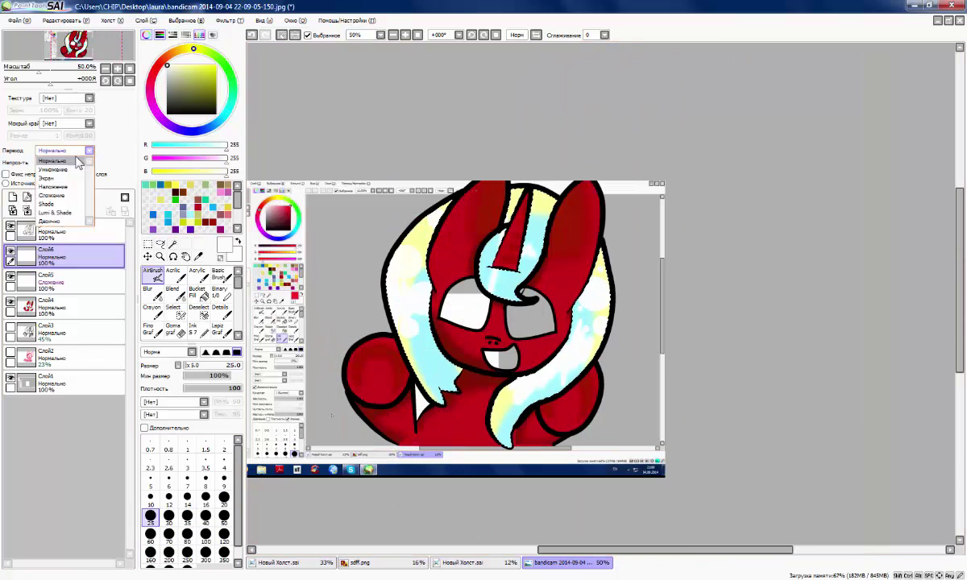
{"action": "left_click", "coordinate": [60, 186]}
{"action": "left_click", "coordinate": [48, 278]}
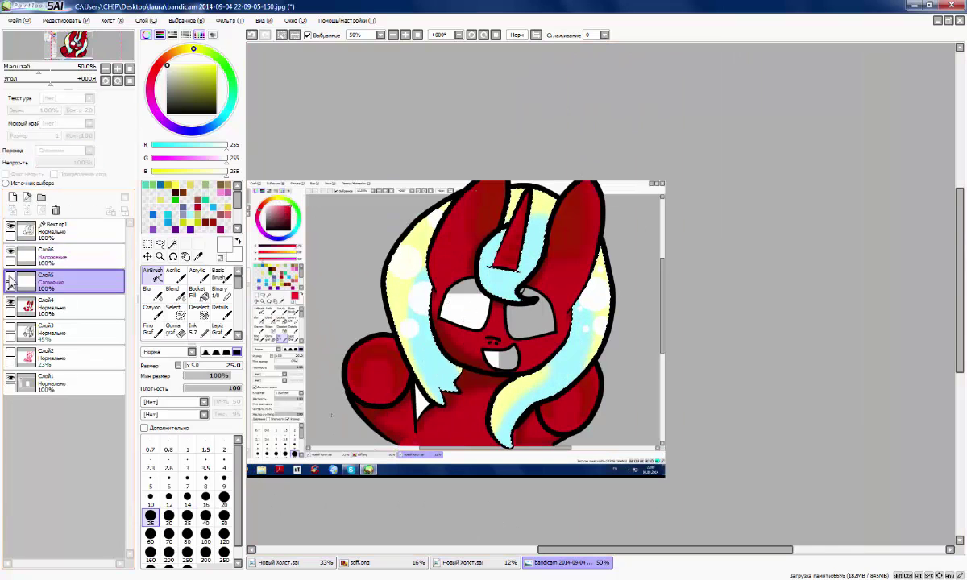
{"action": "scroll", "coordinate": [421, 315], "scroll_direction": "up", "scroll_amount": 1}
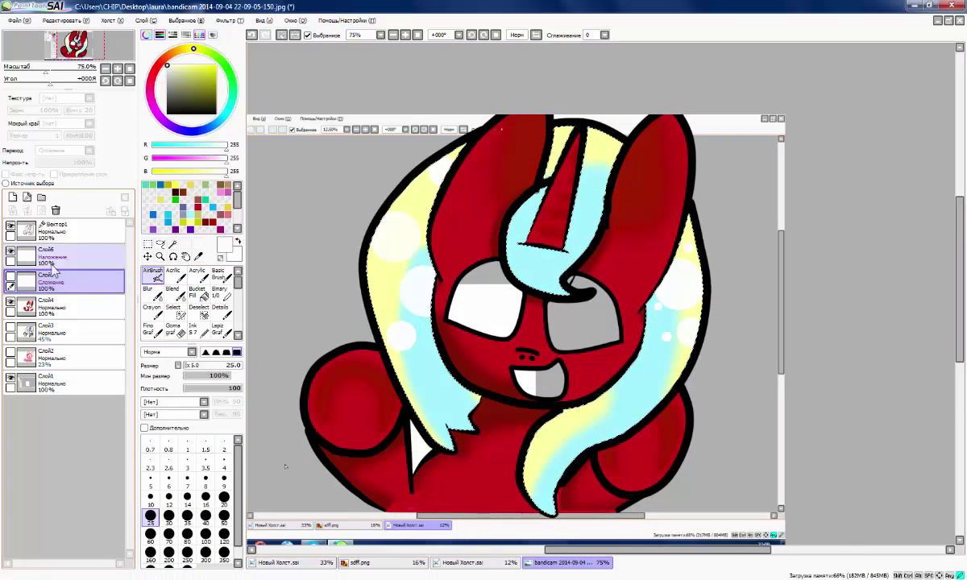
Lower the opacity of the circles layer Слой6 to 71%
{"action": "left_click", "coordinate": [52, 263]}
{"action": "left_click", "coordinate": [78, 163]}
{"action": "scroll", "coordinate": [256, 209], "scroll_direction": "down", "scroll_amount": 1}
Clear the hair selection on the vector layer using the selection-removing brush at size 350
{"action": "left_click", "coordinate": [60, 231]}
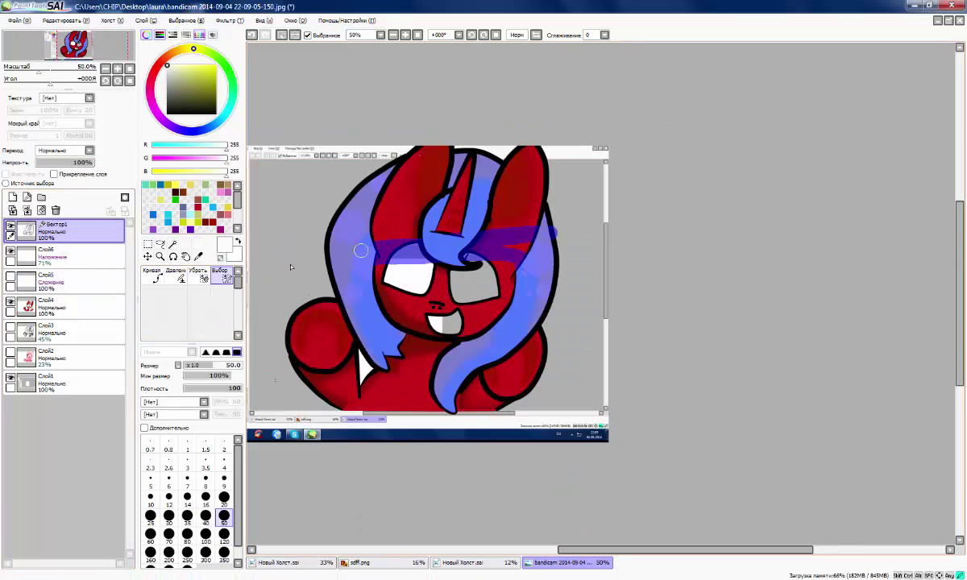
{"action": "mouse_move", "coordinate": [403, 218]}
{"action": "left_mouse_down"}
{"action": "mouse_move", "coordinate": [458, 261]}
{"action": "mouse_move", "coordinate": [518, 370]}
{"action": "left_mouse_up"}
{"action": "scroll", "coordinate": [423, 294], "scroll_direction": "up", "scroll_amount": 2}
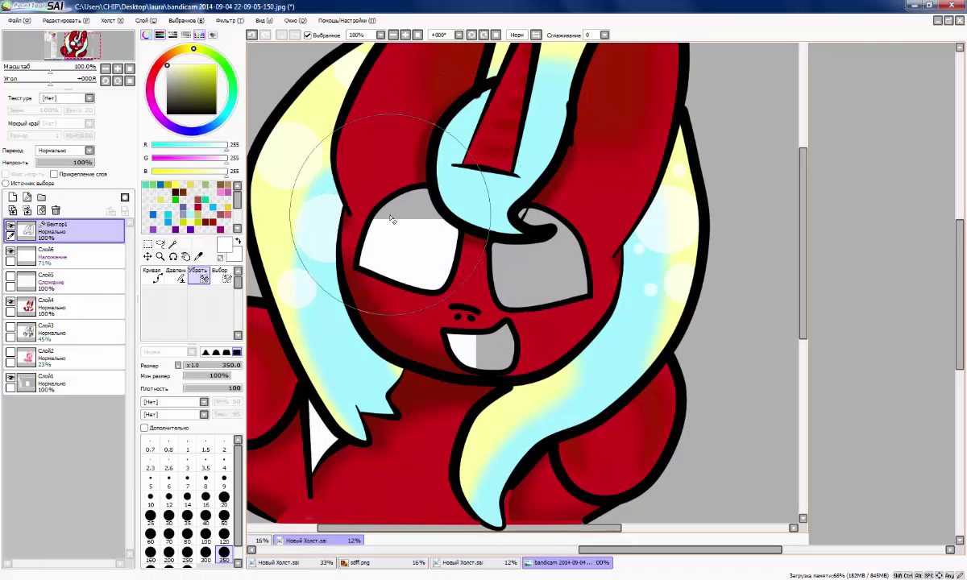
Select the interiors of both eyes, including the small gap by the hair curl, with the Magic Wand
{"action": "left_click", "coordinate": [173, 244]}
{"action": "left_click", "coordinate": [411, 250]}
{"action": "left_click", "coordinate": [548, 264]}
{"action": "scroll", "coordinate": [516, 220], "scroll_direction": "up", "scroll_amount": 2}
{"action": "left_click", "coordinate": [536, 210]}
{"action": "scroll", "coordinate": [514, 220], "scroll_direction": "down", "scroll_amount": 2}
Paint bright blue irises in both eyes on layer Слой4 with the AirBrush at size 100
{"action": "left_click", "coordinate": [60, 306]}
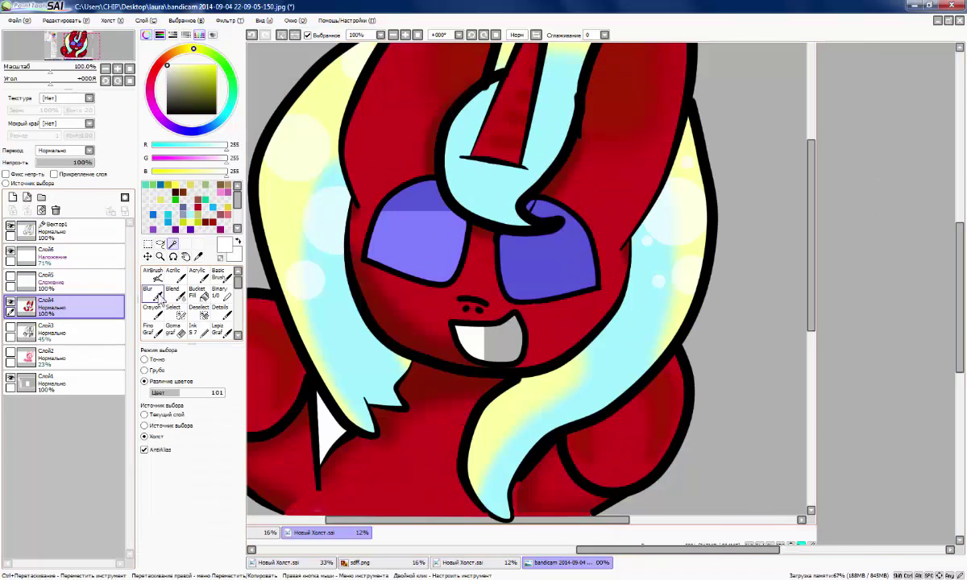
{"action": "left_click", "coordinate": [155, 276]}
{"action": "scroll", "coordinate": [389, 231], "scroll_direction": "up", "scroll_amount": 2}
{"action": "left_click", "coordinate": [189, 213]}
{"action": "left_click", "coordinate": [206, 534]}
{"action": "left_click_drag", "start_coordinate": [455, 173], "coordinate": [421, 299]}
{"action": "scroll", "coordinate": [427, 307], "scroll_direction": "down", "scroll_amount": 2}
{"action": "scroll", "coordinate": [506, 347], "scroll_direction": "up", "scroll_amount": 2}
{"action": "left_click_drag", "start_coordinate": [633, 179], "coordinate": [582, 266]}
{"action": "scroll", "coordinate": [570, 226], "scroll_direction": "down", "scroll_amount": 3}
{"action": "scroll", "coordinate": [497, 197], "scroll_direction": "up", "scroll_amount": 4}
Stamp a large white highlight circle in the upper part of each blue iris at size 100
{"action": "left_click", "coordinate": [167, 66]}
{"action": "left_click", "coordinate": [456, 225]}
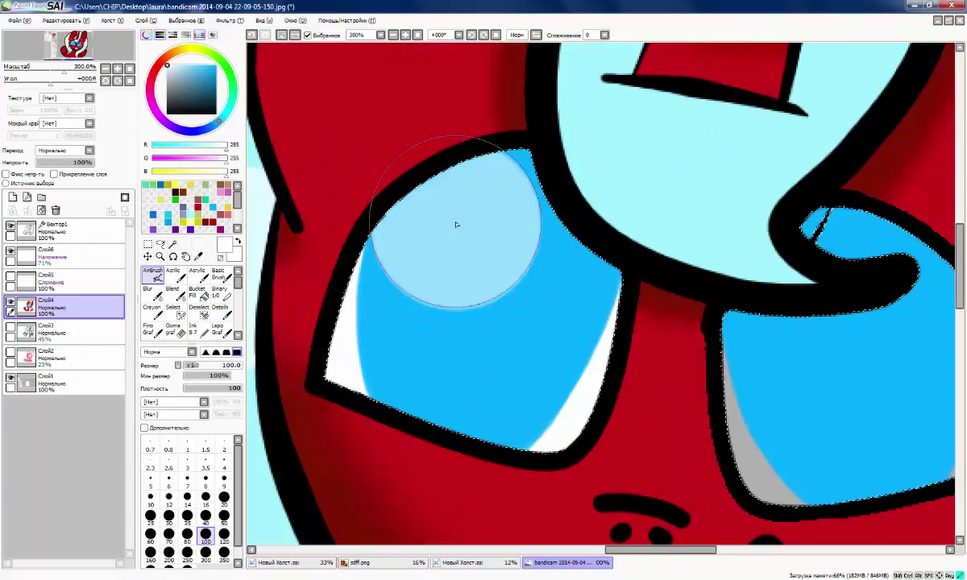
{"action": "left_click", "coordinate": [456, 225]}
{"action": "scroll", "coordinate": [515, 312], "scroll_direction": "down", "scroll_amount": 3}
{"action": "scroll", "coordinate": [617, 309], "scroll_direction": "up", "scroll_amount": 3}
{"action": "left_click", "coordinate": [636, 288]}
{"action": "scroll", "coordinate": [615, 309], "scroll_direction": "down", "scroll_amount": 4}
{"action": "scroll", "coordinate": [529, 331], "scroll_direction": "up", "scroll_amount": 4}
Stamp a smaller white highlight circle in the lower part of each iris at size 50
{"action": "left_click", "coordinate": [224, 517]}
{"action": "left_click", "coordinate": [528, 316]}
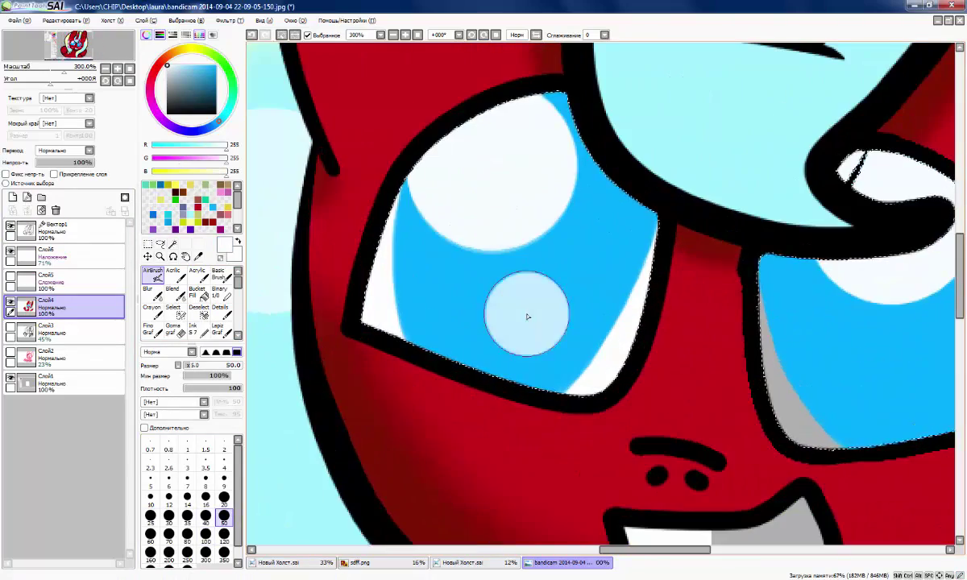
{"action": "left_click", "coordinate": [528, 316]}
{"action": "scroll", "coordinate": [527, 316], "scroll_direction": "down", "scroll_amount": 4}
{"action": "scroll", "coordinate": [592, 331], "scroll_direction": "up", "scroll_amount": 4}
{"action": "left_click", "coordinate": [595, 317]}
{"action": "scroll", "coordinate": [595, 316], "scroll_direction": "down", "scroll_amount": 6}
{"action": "scroll", "coordinate": [393, 314], "scroll_direction": "up", "scroll_amount": 5}
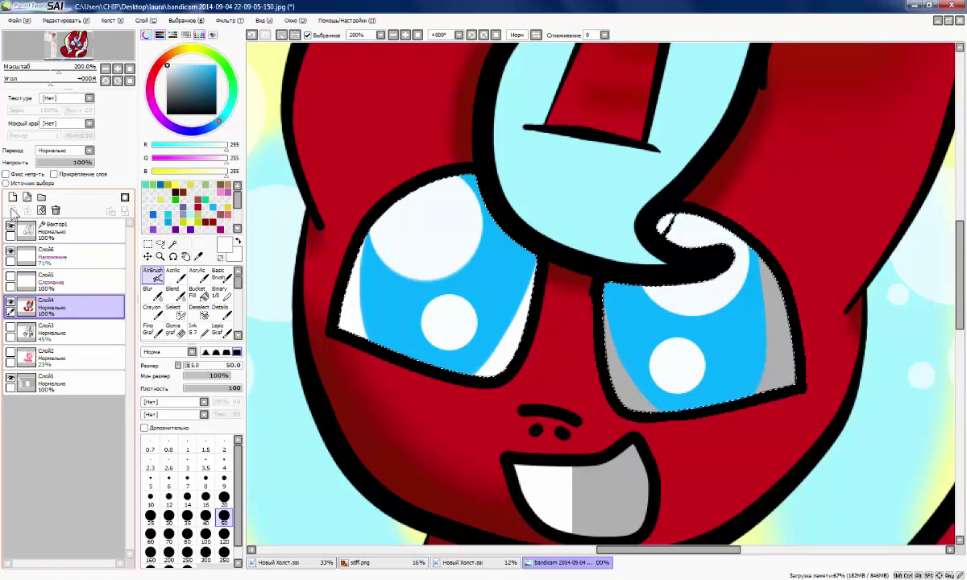
Airbrush a grey shadow (RGB 174, 174, 174) across the tops of both eyes on a new layer at 34% opacity
{"action": "left_click", "coordinate": [12, 210]}
{"action": "left_click", "coordinate": [169, 72]}
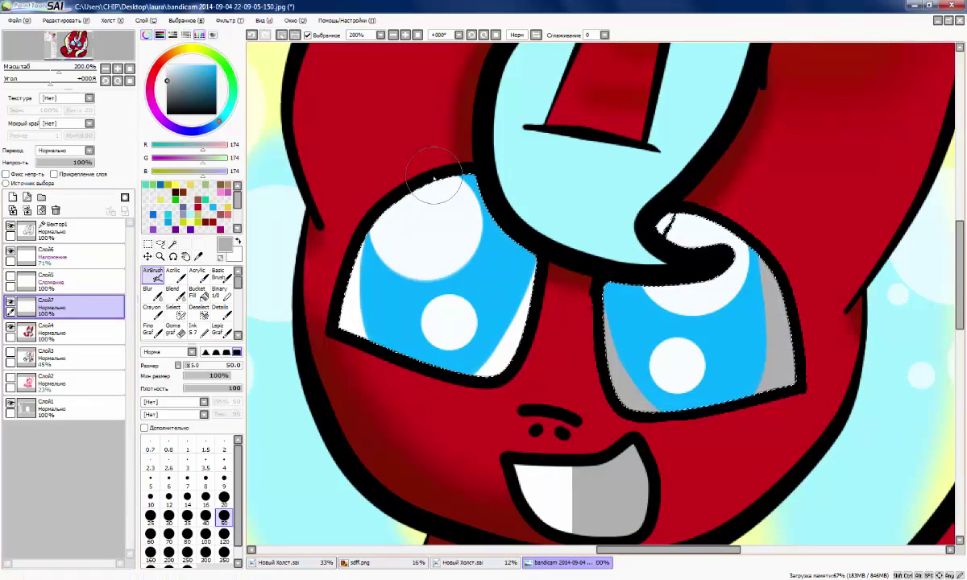
{"action": "scroll", "coordinate": [592, 276], "scroll_direction": "down", "scroll_amount": 3}
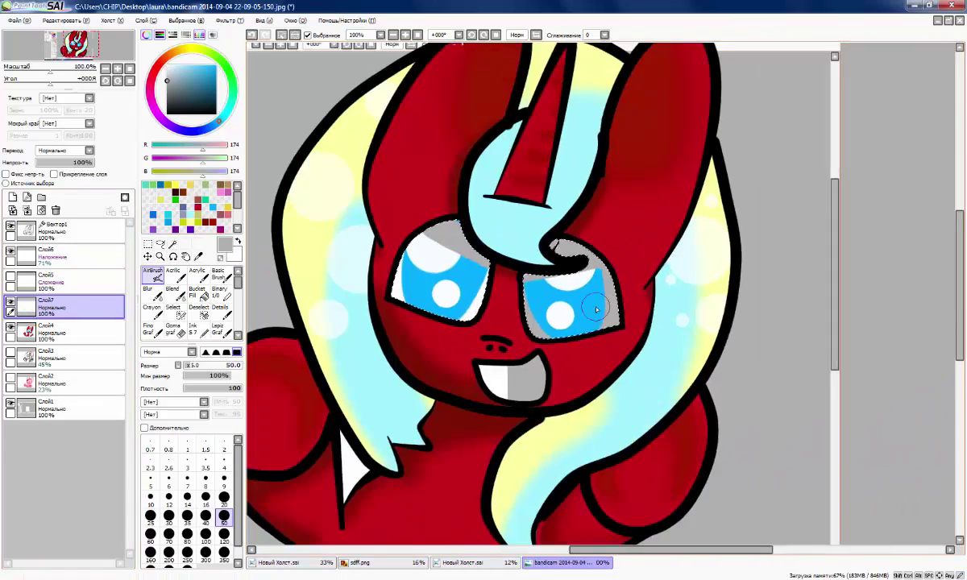
{"action": "scroll", "coordinate": [424, 266], "scroll_direction": "down", "scroll_amount": 1}
{"action": "scroll", "coordinate": [423, 267], "scroll_direction": "up", "scroll_amount": 1}
{"action": "scroll", "coordinate": [419, 262], "scroll_direction": "down", "scroll_amount": 1}
{"action": "scroll", "coordinate": [369, 206], "scroll_direction": "up", "scroll_amount": 2}
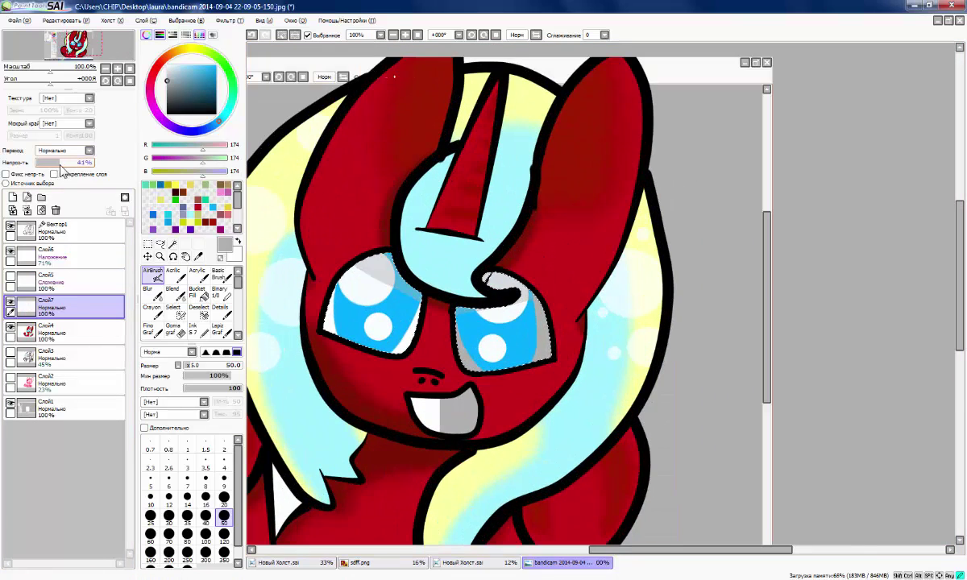
{"action": "left_click_drag", "start_coordinate": [60, 166], "coordinate": [56, 165]}
Paint the grey eye-white areas of the right eye white on layer Слой4, using AirBrush sizes 50 and 20
{"action": "scroll", "coordinate": [284, 241], "scroll_direction": "down", "scroll_amount": 3}
{"action": "scroll", "coordinate": [372, 273], "scroll_direction": "up", "scroll_amount": 7}
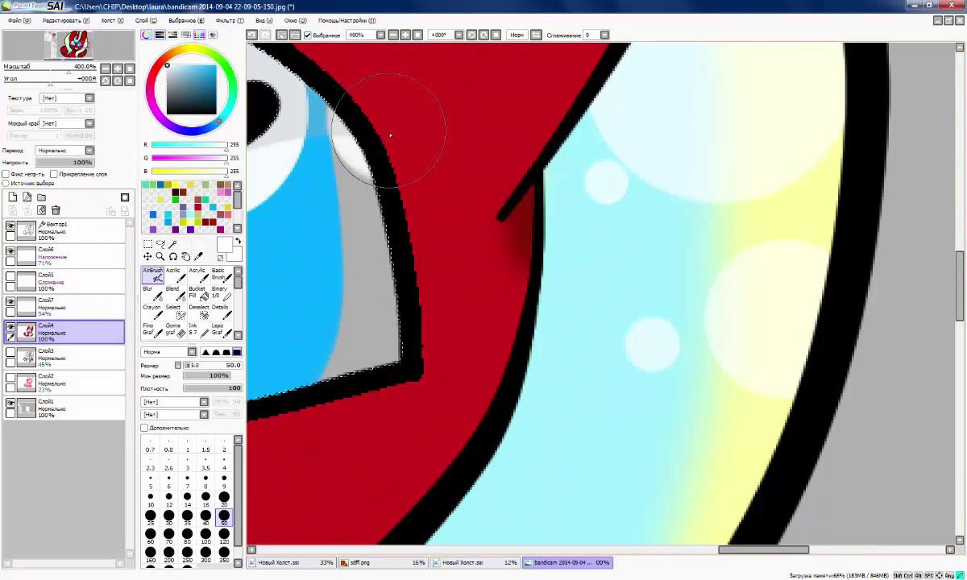
{"action": "scroll", "coordinate": [284, 441], "scroll_direction": "up", "scroll_amount": 3}
{"action": "scroll", "coordinate": [411, 403], "scroll_direction": "down", "scroll_amount": 2}
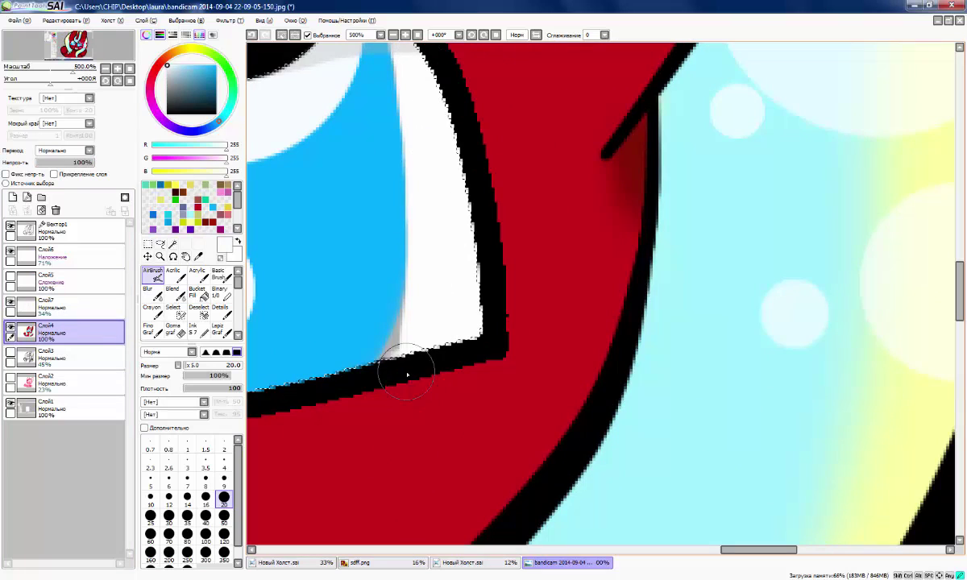
{"action": "scroll", "coordinate": [427, 328], "scroll_direction": "up", "scroll_amount": 1}
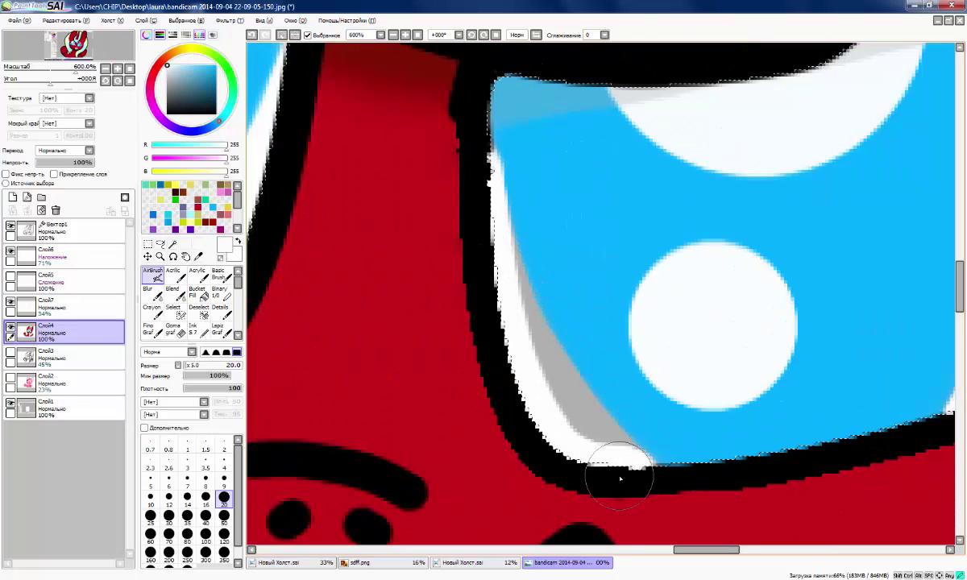
{"action": "scroll", "coordinate": [697, 511], "scroll_direction": "down", "scroll_amount": 5}
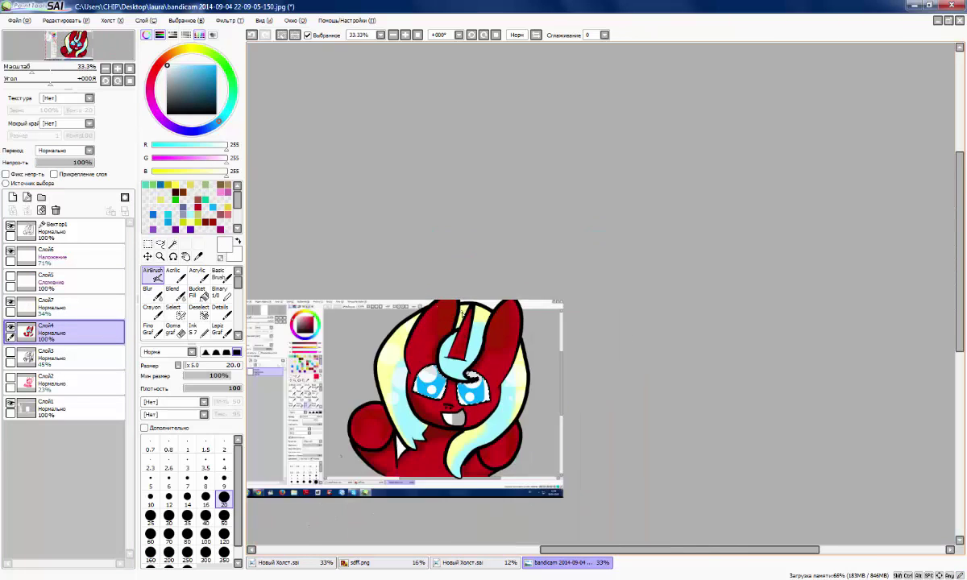
Set the eye shadow layer Слой7 to 55% opacity and blur the shadow's edges at size 100
{"action": "scroll", "coordinate": [429, 377], "scroll_direction": "up", "scroll_amount": 4}
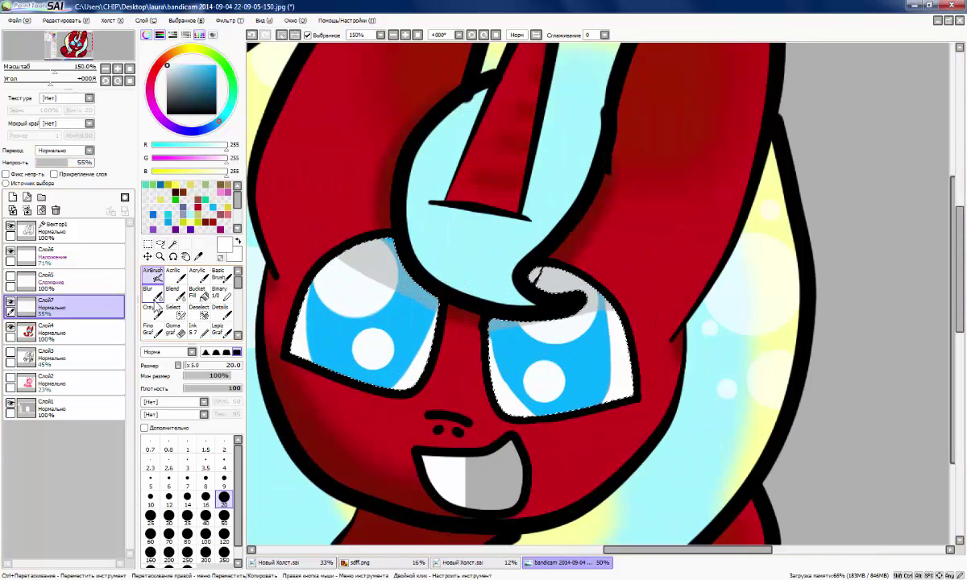
{"action": "left_click", "coordinate": [153, 293]}
{"action": "scroll", "coordinate": [530, 306], "scroll_direction": "down", "scroll_amount": 3}
{"action": "scroll", "coordinate": [515, 353], "scroll_direction": "up", "scroll_amount": 3}
{"action": "scroll", "coordinate": [476, 323], "scroll_direction": "down", "scroll_amount": 3}
{"action": "scroll", "coordinate": [491, 305], "scroll_direction": "up", "scroll_amount": 3}
Blur the iris edges and white highlights of both eyes on layer Слой4 at size 40
{"action": "left_click", "coordinate": [65, 332]}
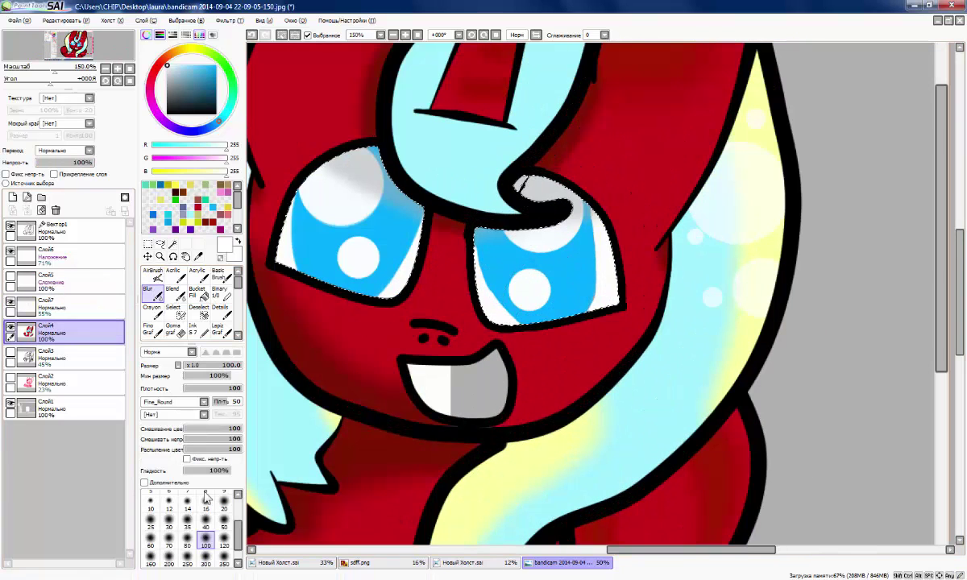
{"action": "left_click_drag", "start_coordinate": [413, 246], "coordinate": [387, 290]}
{"action": "scroll", "coordinate": [328, 320], "scroll_direction": "down", "scroll_amount": 4}
{"action": "mouse_move", "coordinate": [377, 261]}
{"action": "left_mouse_down"}
{"action": "mouse_move", "coordinate": [360, 279]}
{"action": "mouse_move", "coordinate": [399, 311]}
{"action": "left_mouse_up"}
{"action": "scroll", "coordinate": [368, 318], "scroll_direction": "up", "scroll_amount": 4}
{"action": "left_click_drag", "start_coordinate": [359, 240], "coordinate": [410, 250]}
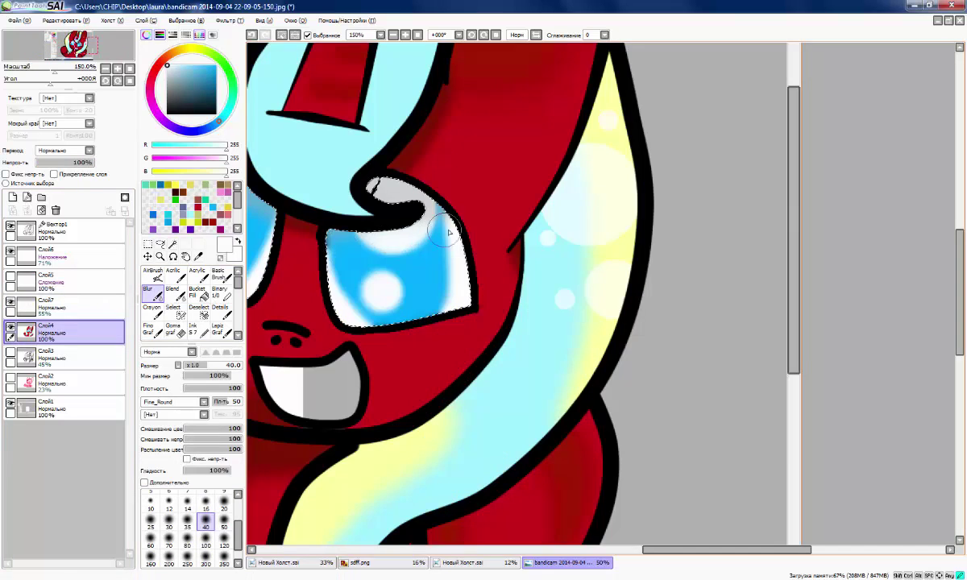
Paint the mouth interior pink (RGB 255, 169, 216) with an orange tongue (RGB 255, 195, 85) on layer Слой4
{"action": "scroll", "coordinate": [442, 256], "scroll_direction": "down", "scroll_amount": 4}
{"action": "scroll", "coordinate": [396, 266], "scroll_direction": "up", "scroll_amount": 4}
{"action": "scroll", "coordinate": [330, 228], "scroll_direction": "down", "scroll_amount": 5}
{"action": "scroll", "coordinate": [337, 339], "scroll_direction": "up", "scroll_amount": 2}
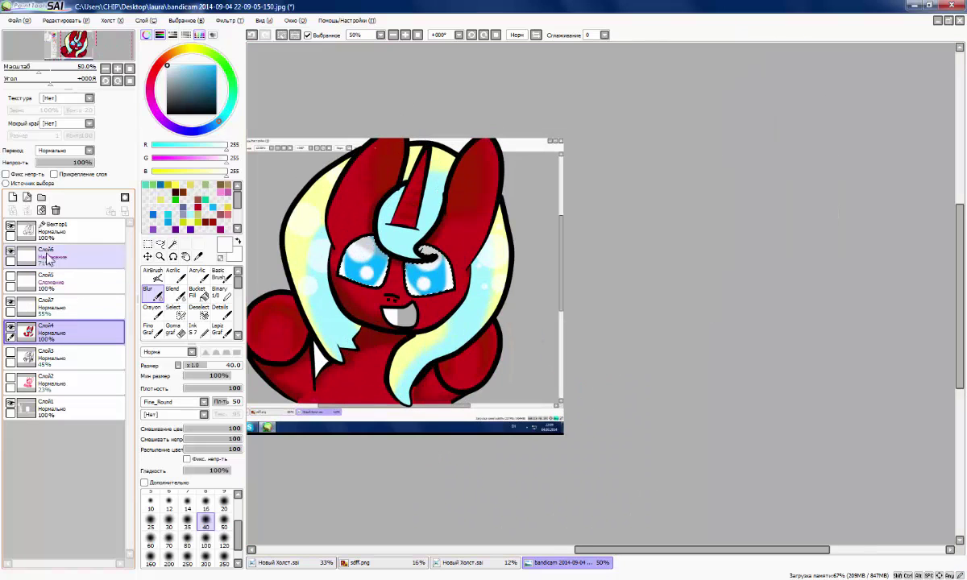
{"action": "left_click", "coordinate": [65, 231]}
{"action": "scroll", "coordinate": [336, 338], "scroll_direction": "up", "scroll_amount": 4}
{"action": "left_click", "coordinate": [64, 331]}
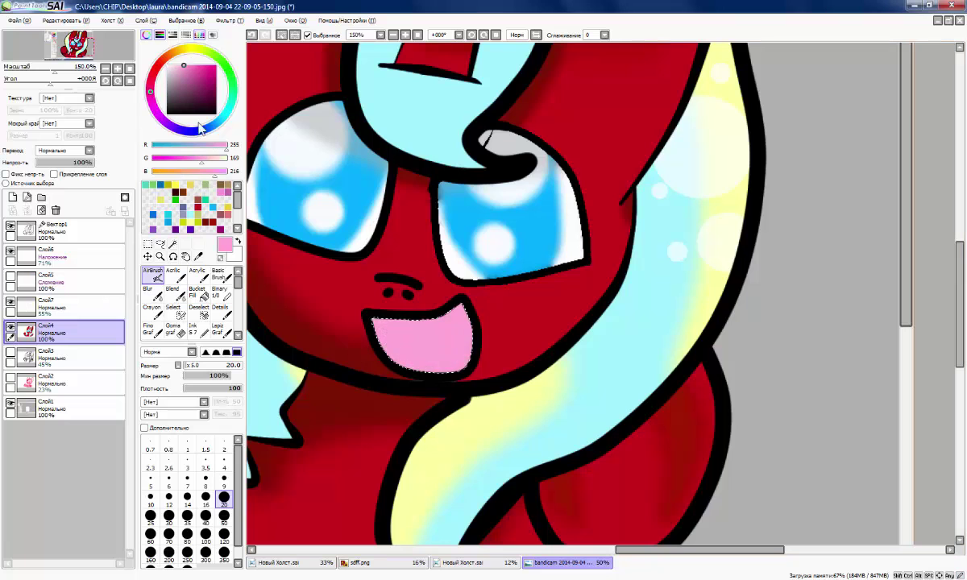
{"action": "scroll", "coordinate": [442, 470], "scroll_direction": "down", "scroll_amount": 3}
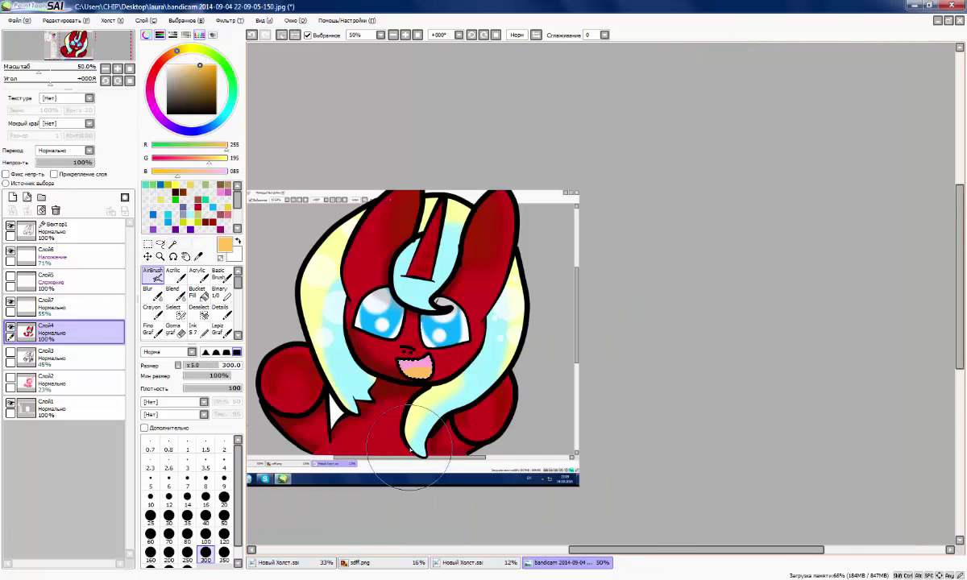
Activate the linework layer Вектор1 with its stroke-removal tool at size 350 and check the whole drawing
{"action": "left_click", "coordinate": [64, 231]}
{"action": "scroll", "coordinate": [386, 412], "scroll_direction": "down", "scroll_amount": 2}
{"action": "scroll", "coordinate": [385, 412], "scroll_direction": "up", "scroll_amount": 2}
{"action": "scroll", "coordinate": [385, 412], "scroll_direction": "down", "scroll_amount": 3}
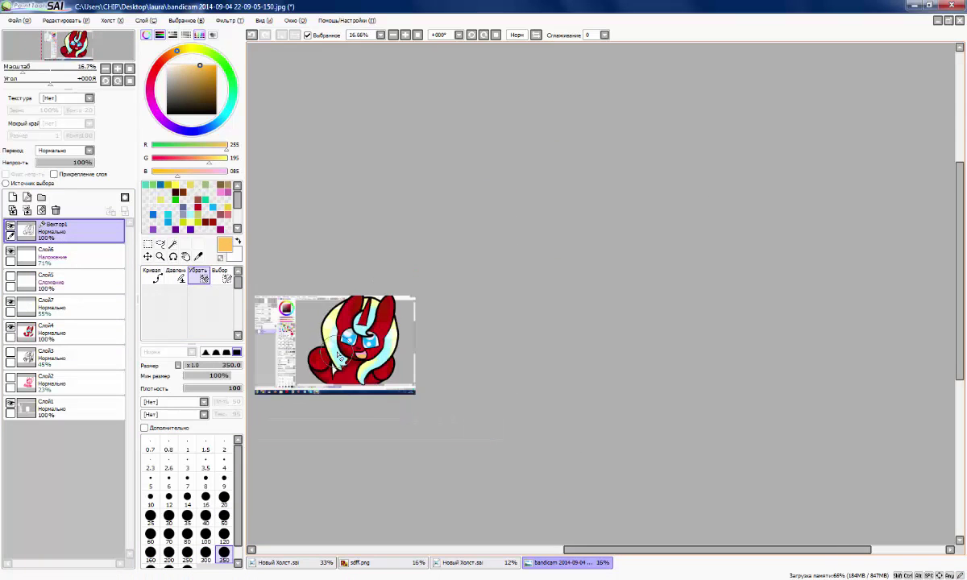
{"action": "scroll", "coordinate": [353, 277], "scroll_direction": "up", "scroll_amount": 2}
{"action": "scroll", "coordinate": [371, 285], "scroll_direction": "up", "scroll_amount": 1}
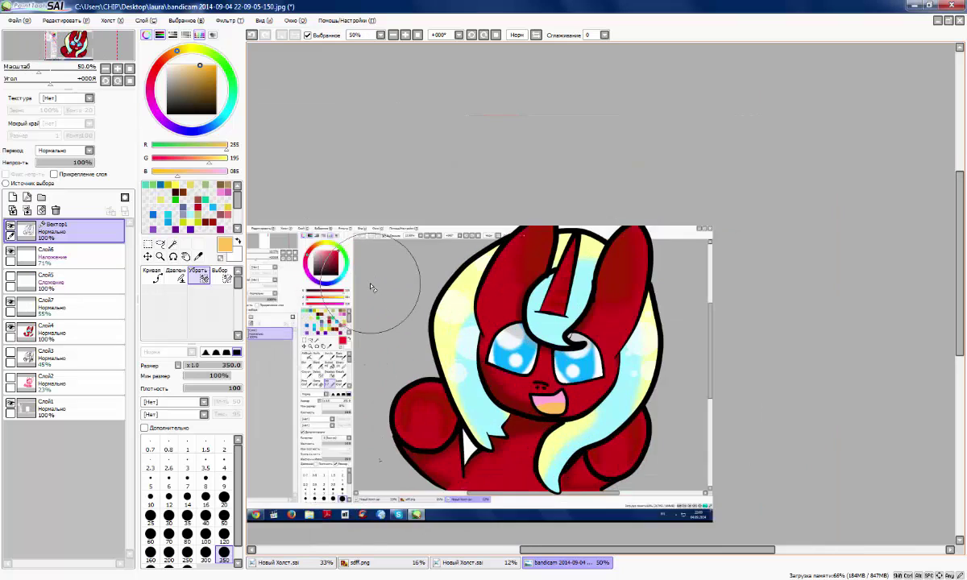
{"action": "scroll", "coordinate": [371, 285], "scroll_direction": "down", "scroll_amount": 2}
{"action": "scroll", "coordinate": [410, 328], "scroll_direction": "up", "scroll_amount": 2}
Export the drawing as the PNG image fgfdgz.png in the laura folder on the desktop
{"action": "left_click", "coordinate": [18, 20]}
{"action": "left_click", "coordinate": [40, 103]}
{"action": "type", "text": "f"}
{"action": "left_click", "coordinate": [650, 364]}
{"action": "left_click", "coordinate": [657, 415]}
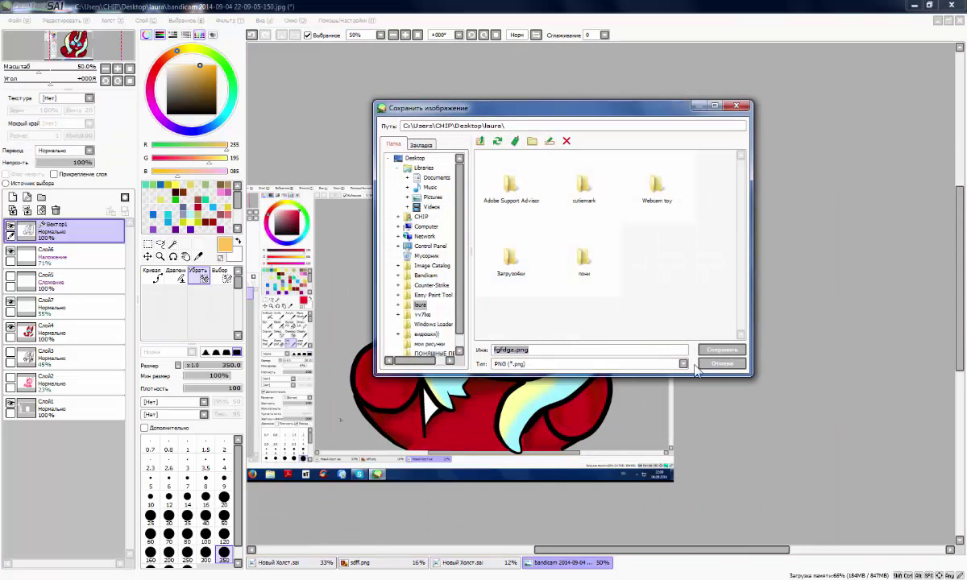
{"action": "left_click", "coordinate": [713, 350]}
Switch to the Chrome browser and search Google Images for "разбитое стекло"
{"action": "key", "text": "alt+Tab"}
{"action": "left_click", "coordinate": [376, 8]}
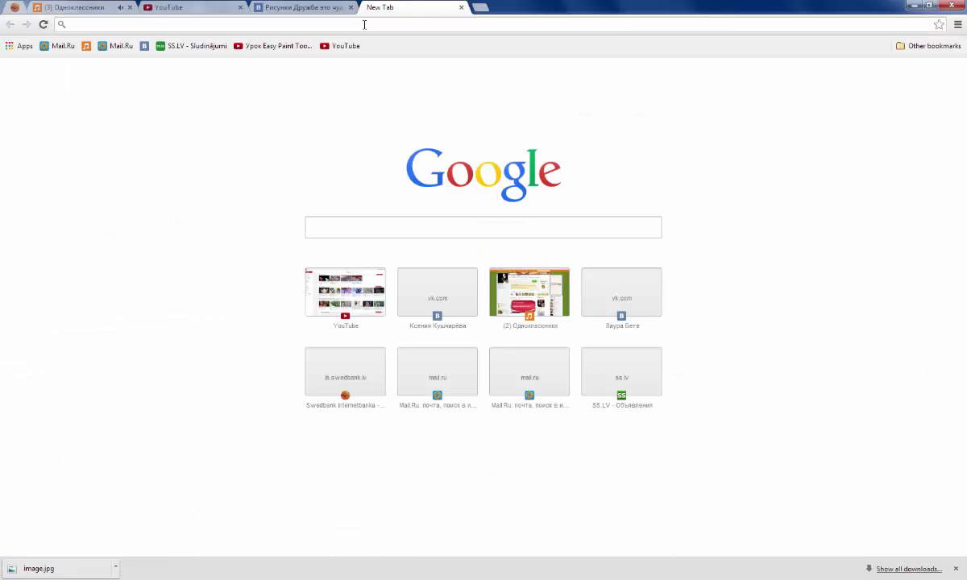
{"action": "type", "text": "разбитое стекло"}
{"action": "key", "text": "Return"}
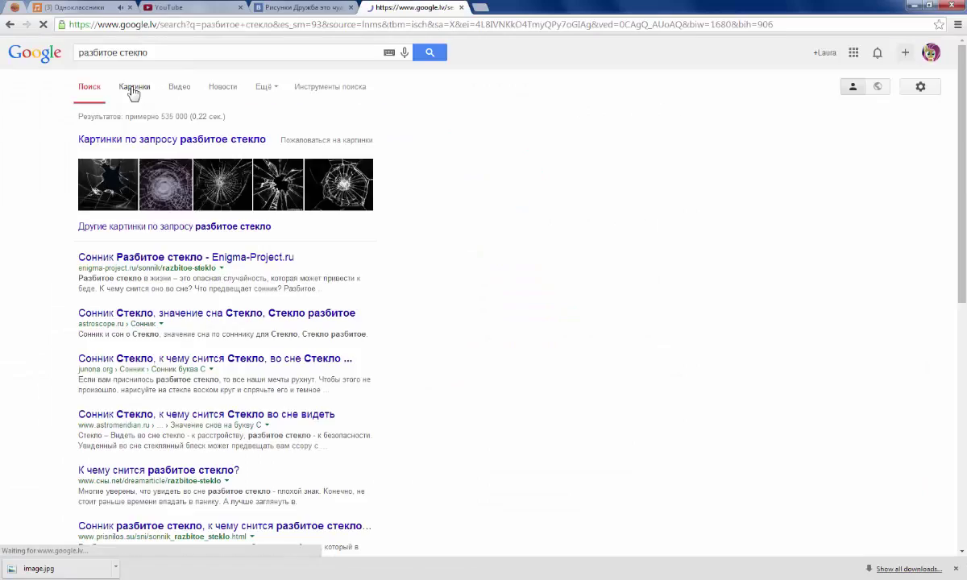
{"action": "left_click", "coordinate": [133, 92]}
Preview several broken-glass pictures in the image results to compare their crack patterns
{"action": "left_click", "coordinate": [451, 225]}
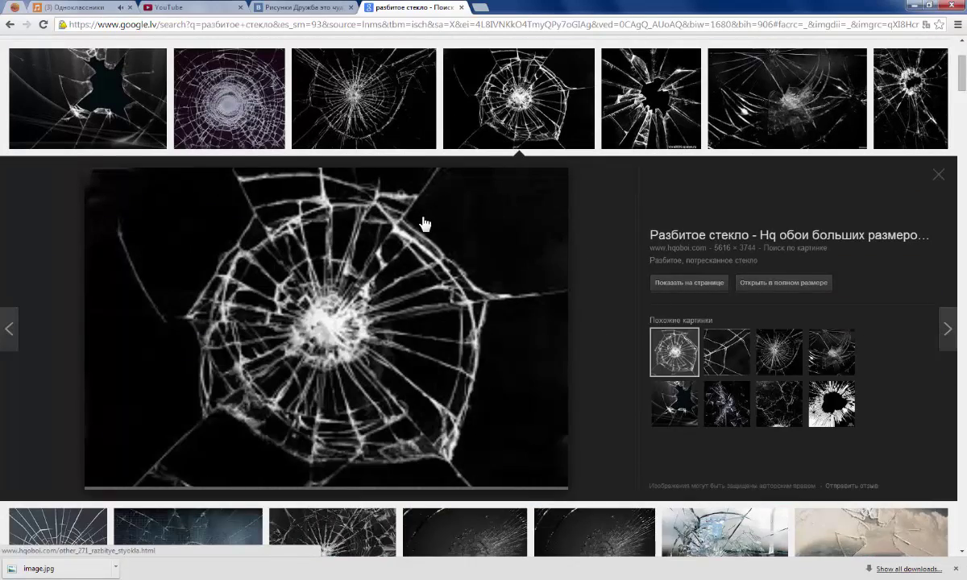
{"action": "scroll", "coordinate": [403, 228], "scroll_direction": "up", "scroll_amount": 3}
{"action": "scroll", "coordinate": [395, 241], "scroll_direction": "down", "scroll_amount": 3}
{"action": "left_click", "coordinate": [749, 139]}
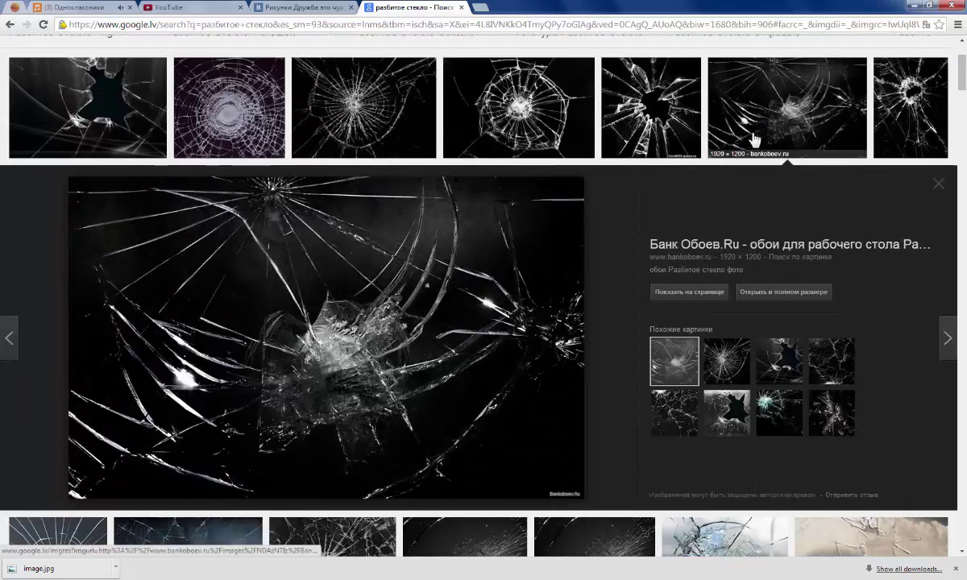
{"action": "left_click", "coordinate": [369, 121]}
{"action": "scroll", "coordinate": [331, 329], "scroll_direction": "down", "scroll_amount": 4}
Save the transparent PNG of black broken-glass cracks from abali.ru as fgfdg.png
{"action": "left_click", "coordinate": [572, 441]}
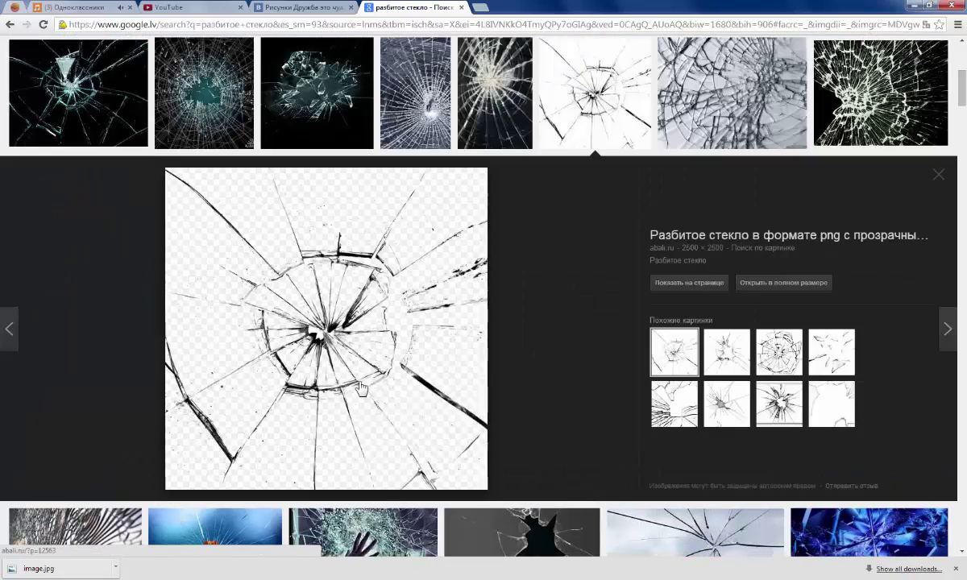
{"action": "right_click", "coordinate": [354, 380]}
{"action": "left_click", "coordinate": [469, 465]}
{"action": "left_click", "coordinate": [876, 512]}
Open pizap.com in a new browser tab and upload the exported pony drawing to its photo editor
{"action": "left_click", "coordinate": [480, 8]}
{"action": "type", "text": "pizap.com"}
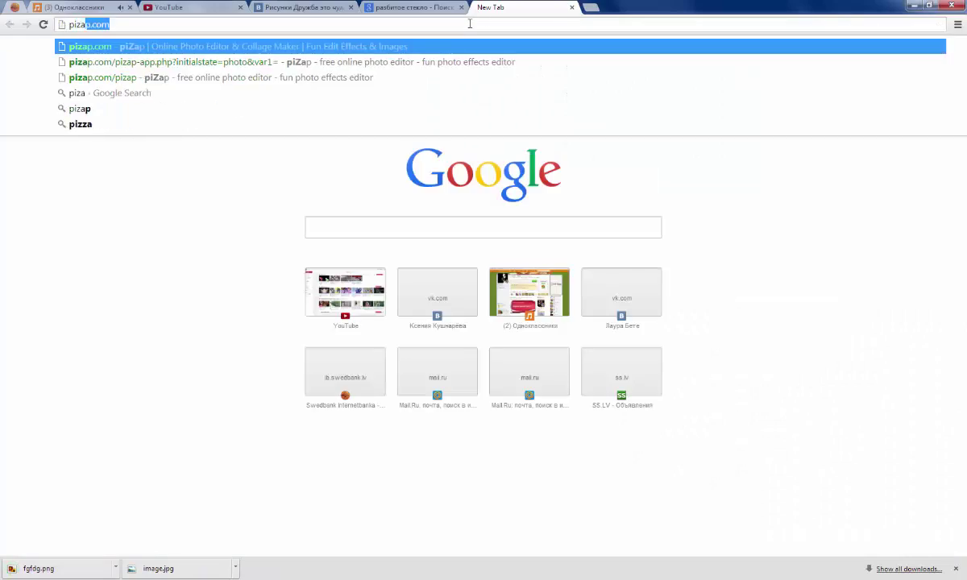
{"action": "key", "text": "Return"}
{"action": "left_click", "coordinate": [620, 213]}
{"action": "left_click", "coordinate": [378, 150]}
{"action": "left_click", "coordinate": [9, 25]}
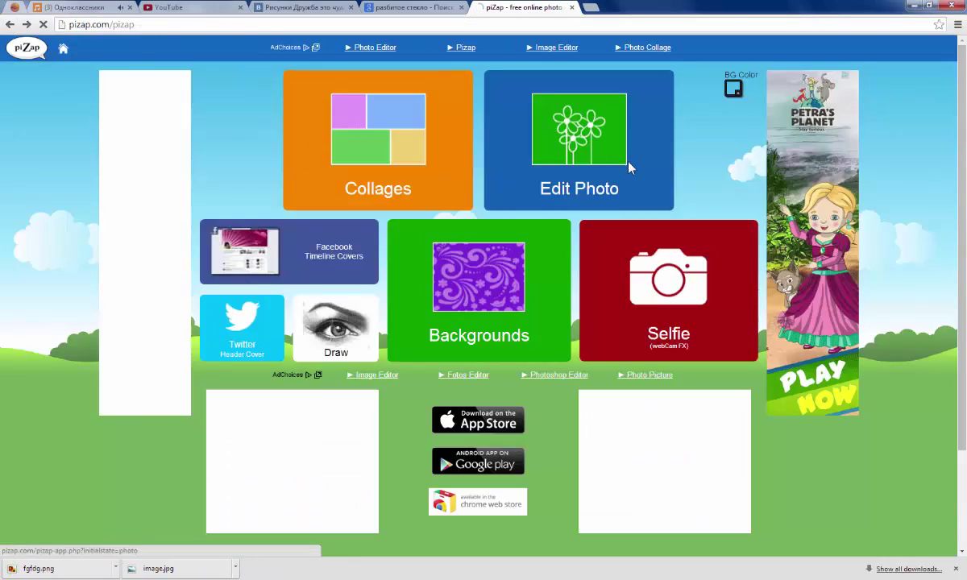
{"action": "left_click", "coordinate": [628, 164]}
{"action": "left_click", "coordinate": [398, 216]}
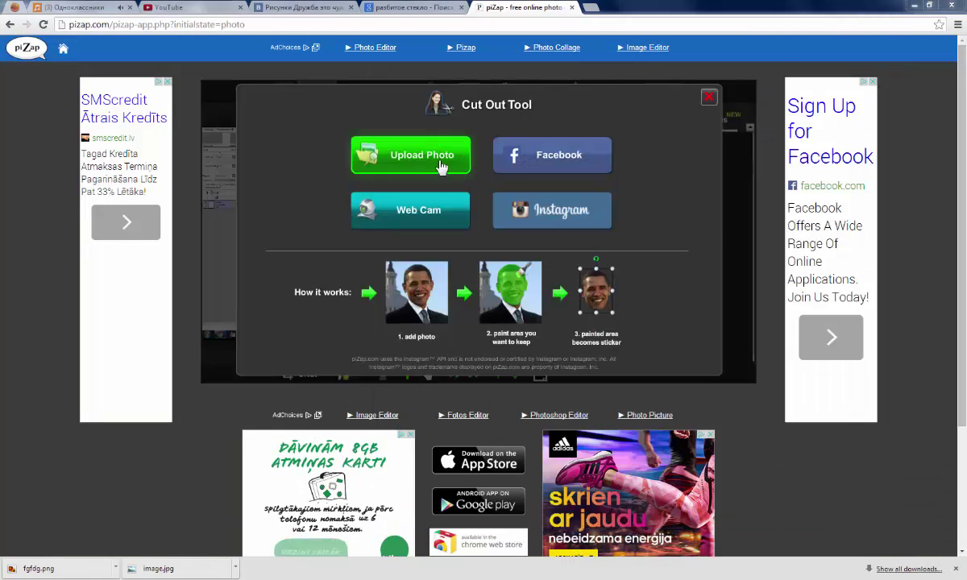
Make a cut-out of the entire uploaded broken-glass picture with the largest brush and enlarge it across the pony drawing
{"action": "left_click", "coordinate": [443, 164]}
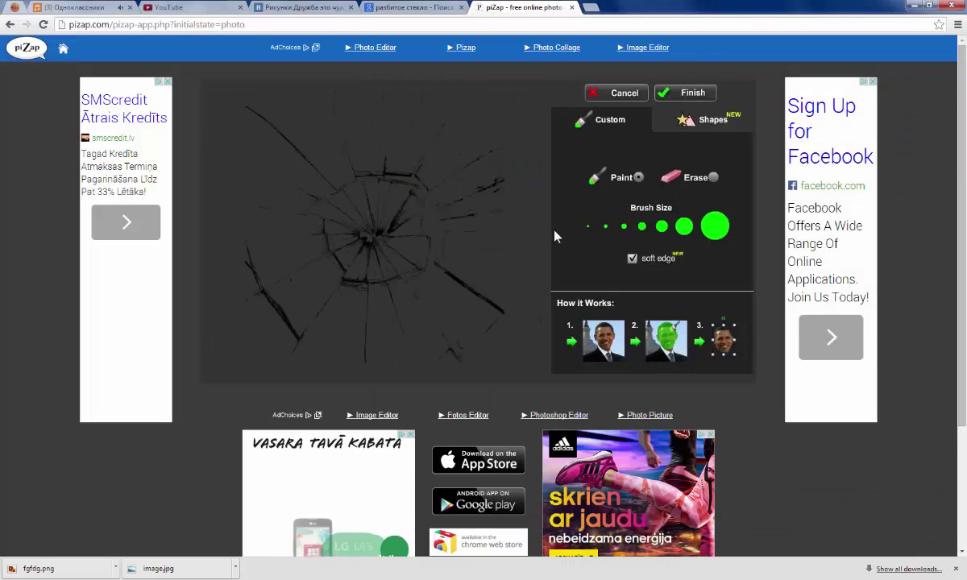
{"action": "mouse_move", "coordinate": [377, 121]}
{"action": "left_mouse_down"}
{"action": "mouse_move", "coordinate": [493, 111]}
{"action": "mouse_move", "coordinate": [268, 168]}
{"action": "mouse_move", "coordinate": [521, 207]}
{"action": "mouse_move", "coordinate": [384, 228]}
{"action": "mouse_move", "coordinate": [241, 298]}
{"action": "mouse_move", "coordinate": [315, 381]}
{"action": "left_mouse_up"}
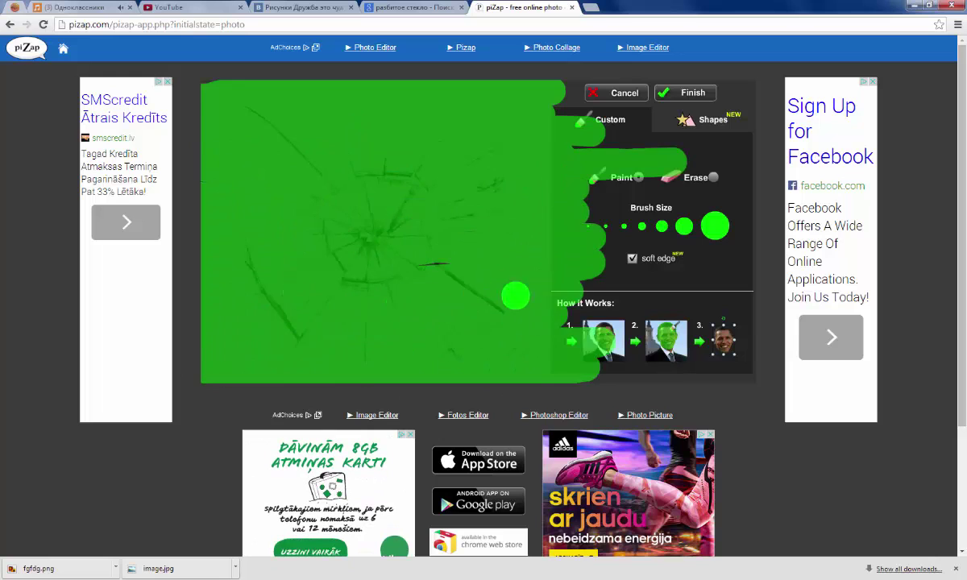
{"action": "left_click", "coordinate": [685, 93]}
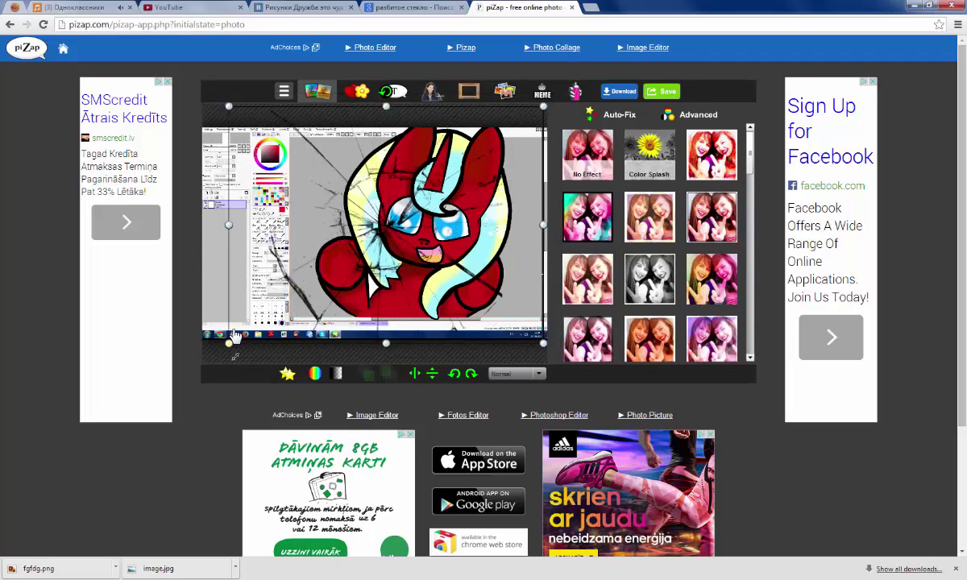
{"action": "left_click_drag", "start_coordinate": [232, 341], "coordinate": [105, 307]}
{"action": "left_click_drag", "start_coordinate": [429, 209], "coordinate": [485, 241]}
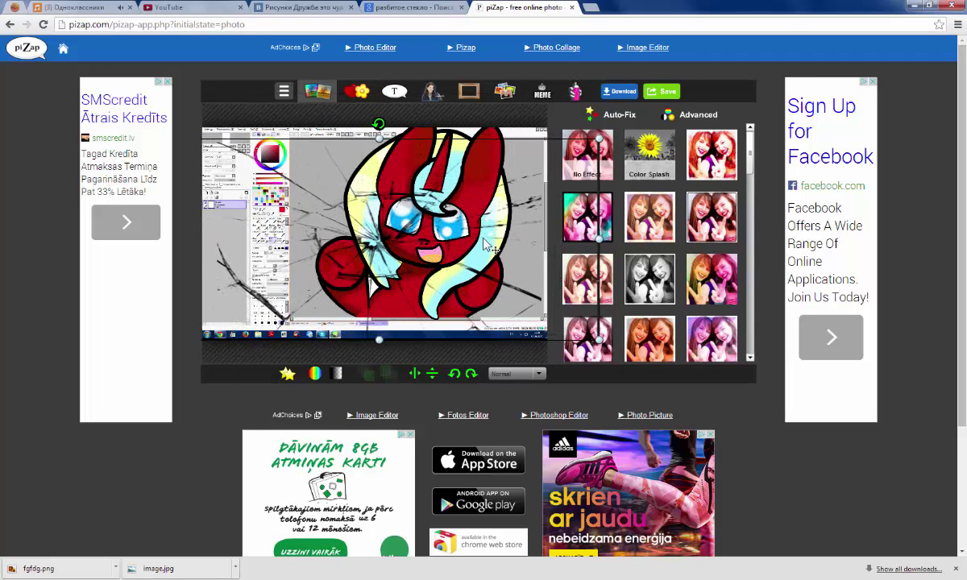
Set the pony image's contrast to 1.6 and apply the adjustment
{"action": "left_click", "coordinate": [345, 376]}
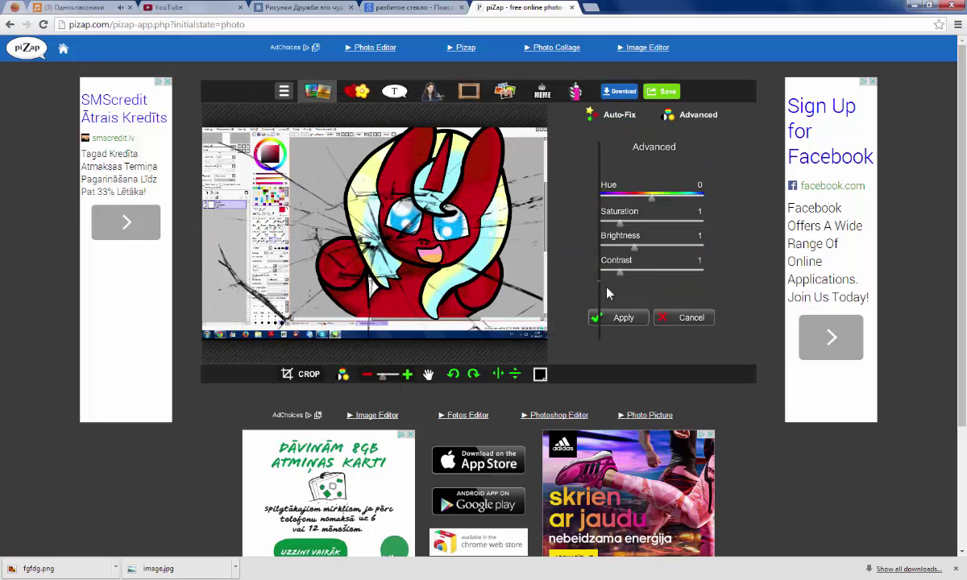
{"action": "mouse_move", "coordinate": [620, 275]}
{"action": "left_mouse_down"}
{"action": "mouse_move", "coordinate": [608, 276]}
{"action": "mouse_move", "coordinate": [631, 278]}
{"action": "left_mouse_up"}
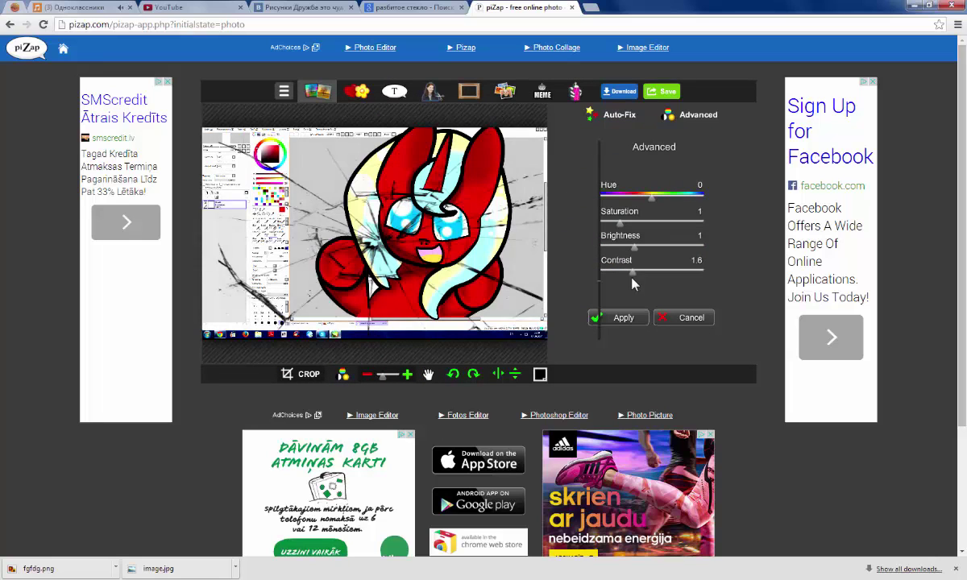
{"action": "left_click", "coordinate": [620, 317]}
Stretch the broken-glass overlay slightly downward and reposition it over the pony image
{"action": "left_click", "coordinate": [336, 373]}
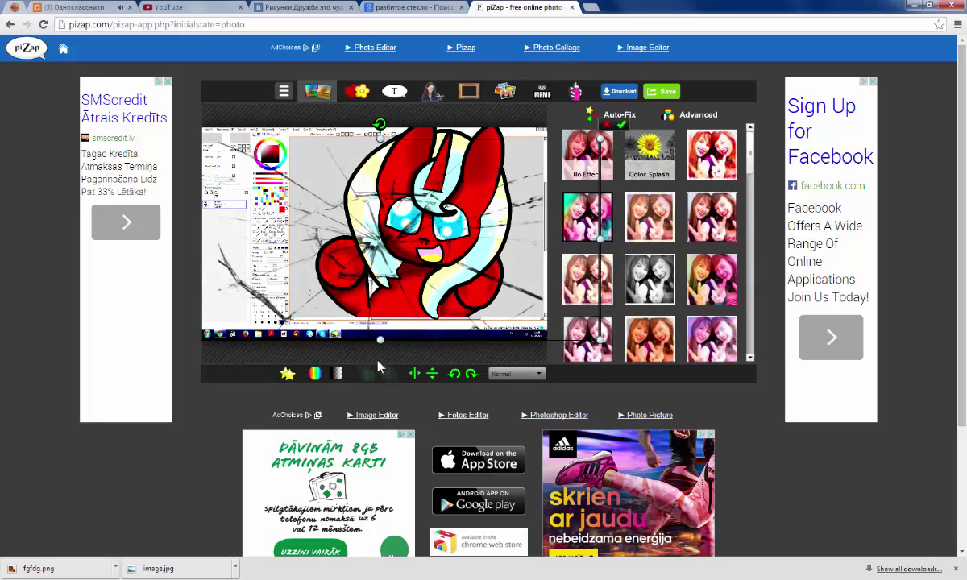
{"action": "left_click_drag", "start_coordinate": [380, 340], "coordinate": [381, 359]}
{"action": "left_click_drag", "start_coordinate": [467, 328], "coordinate": [481, 312]}
Download the finished broken-glass pony image to the Desktop under a new file name
{"action": "left_click", "coordinate": [637, 88]}
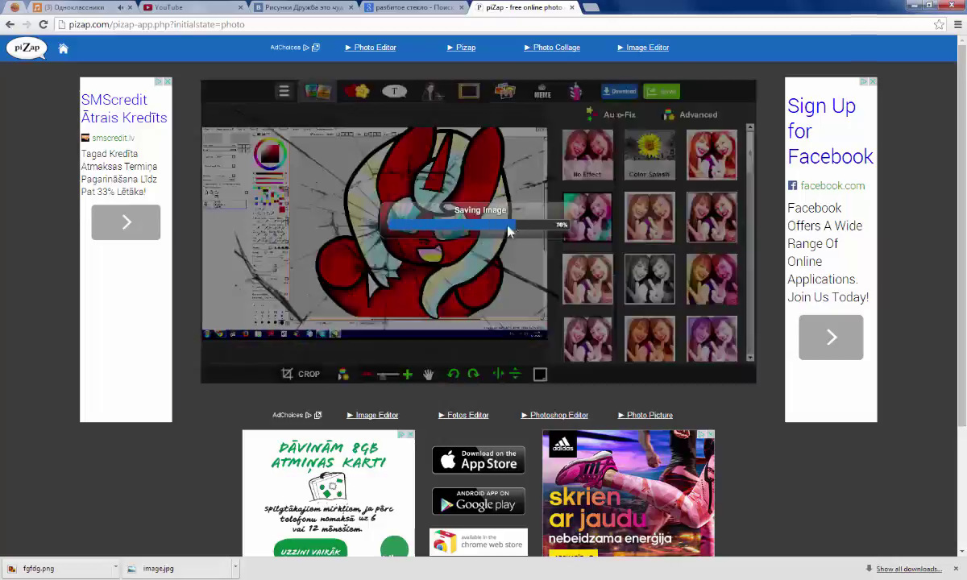
{"action": "left_click", "coordinate": [494, 256]}
{"action": "type", "text": "fgfgfgfgfg"}
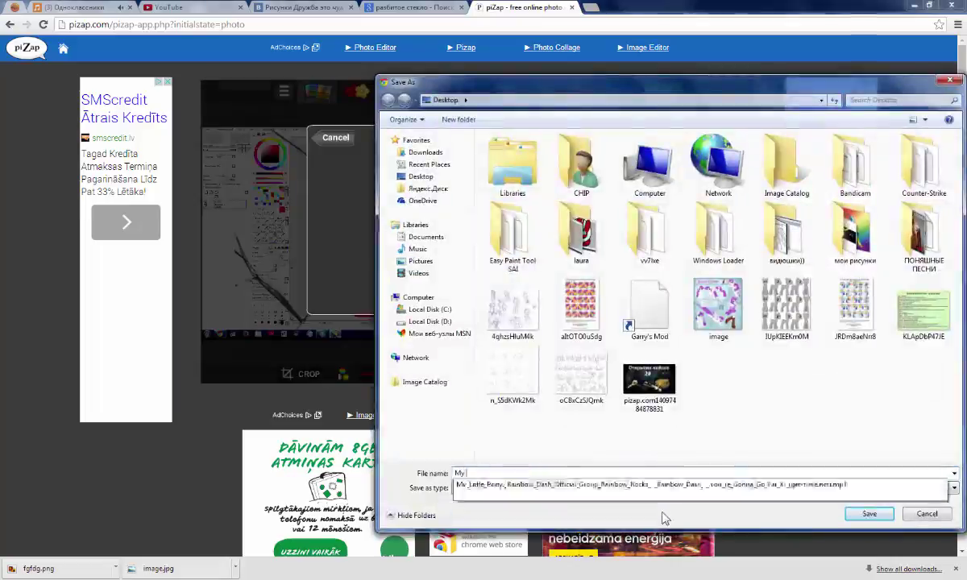
{"action": "left_click", "coordinate": [866, 513]}
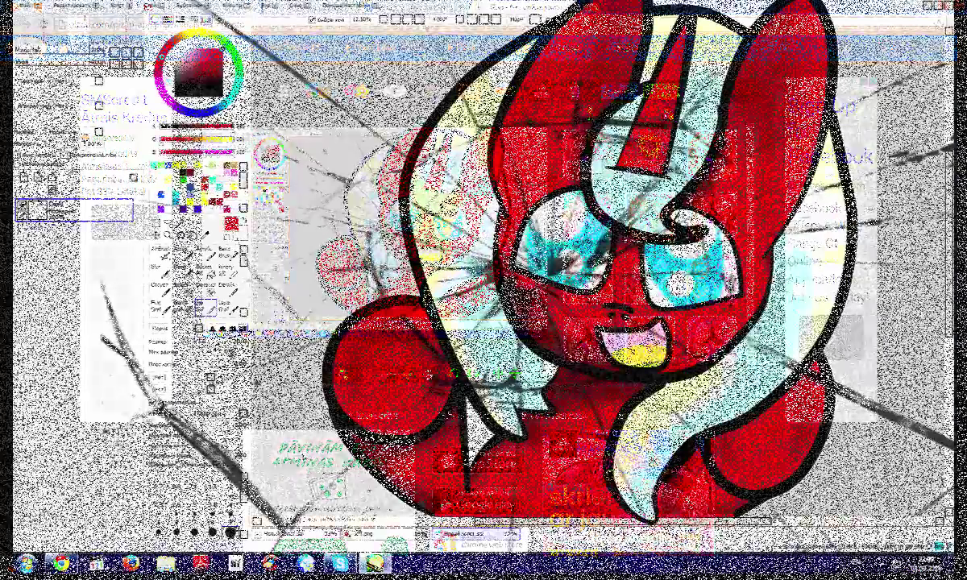